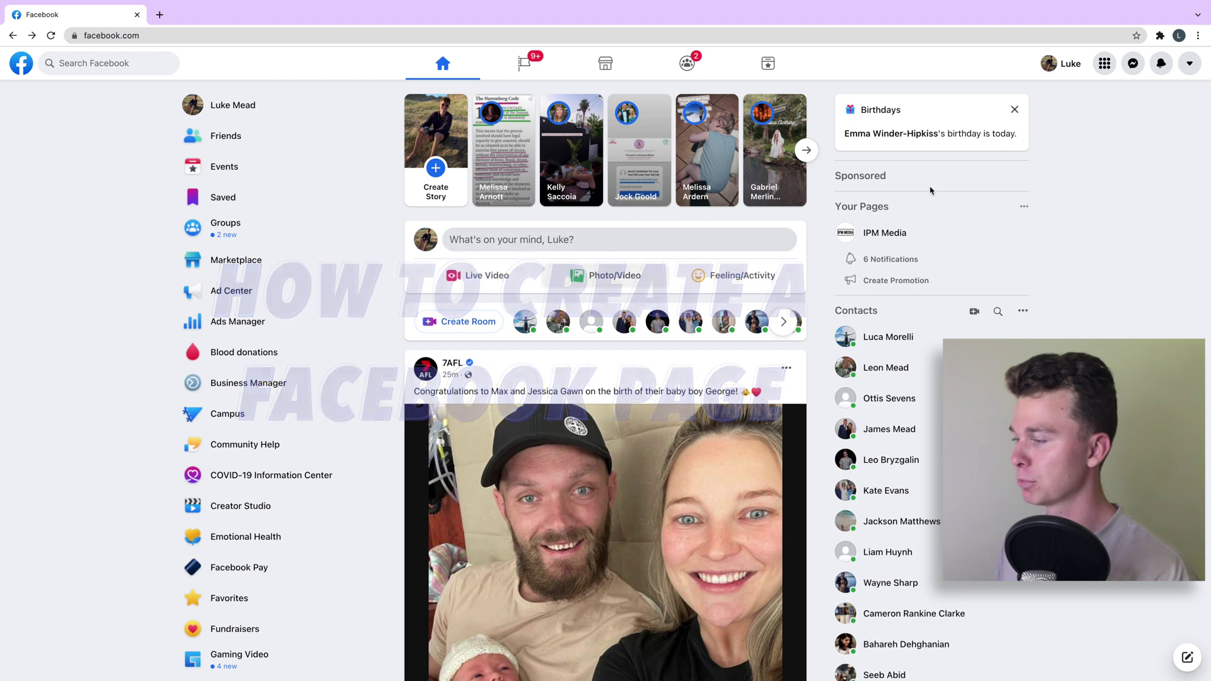
Start creating a new Facebook Page from the Menu's Create section
click(1110, 72)
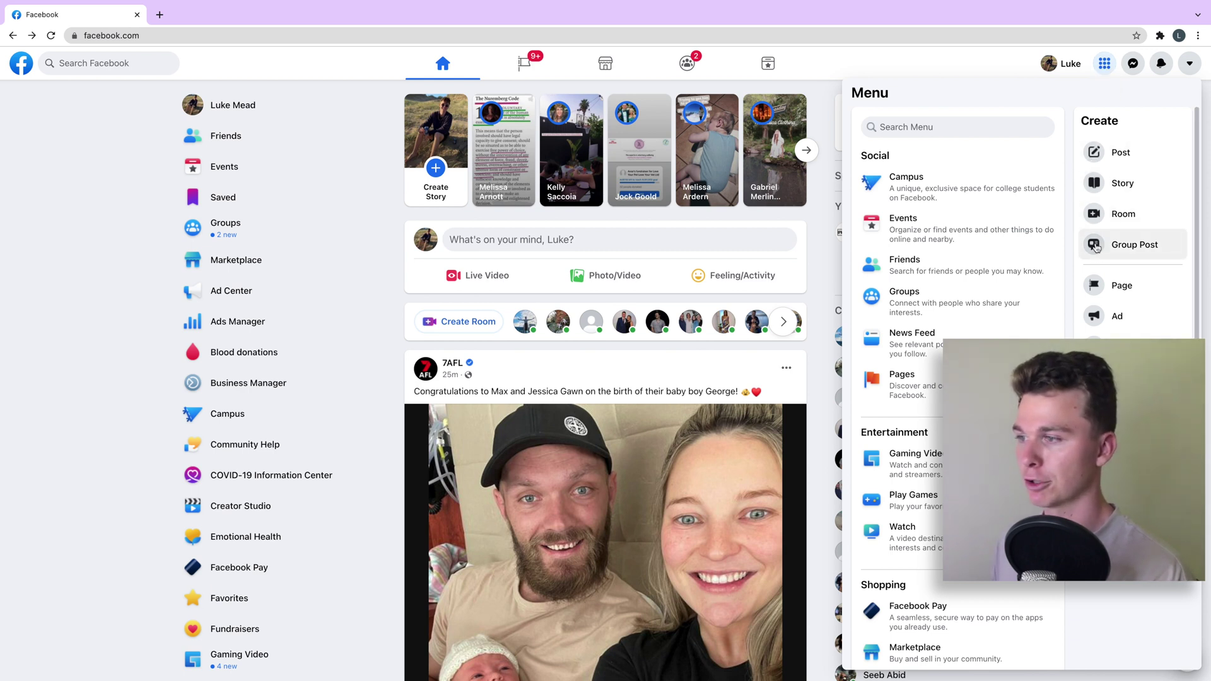
click(1125, 288)
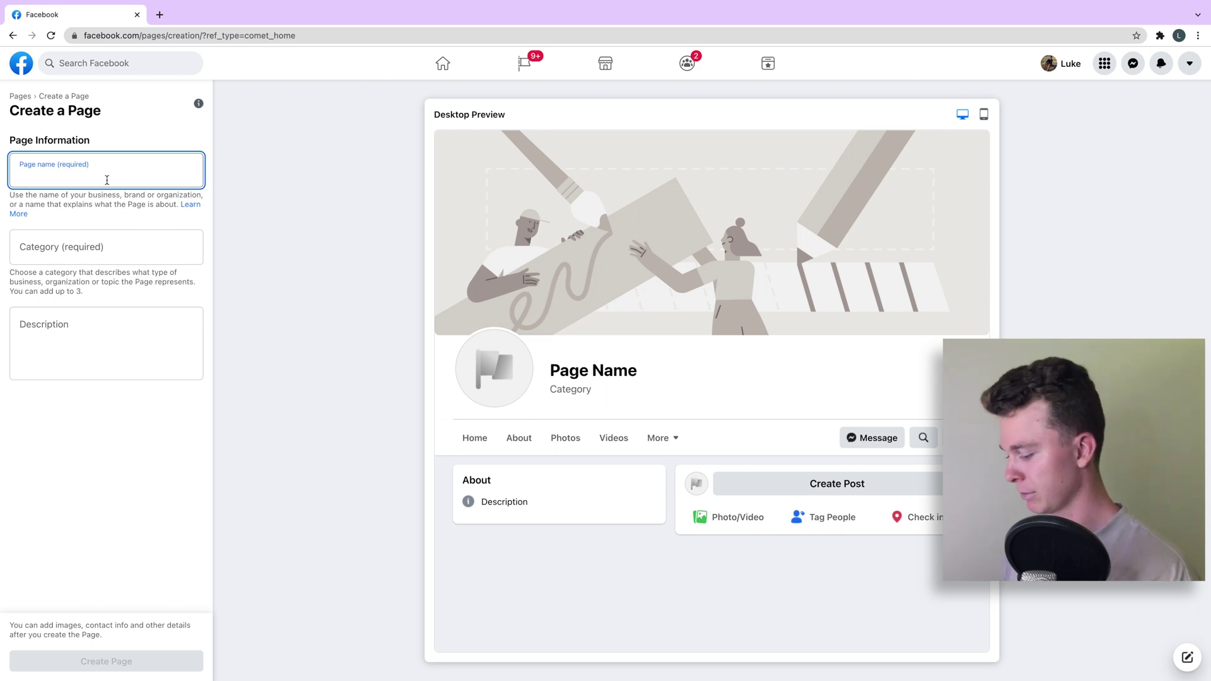
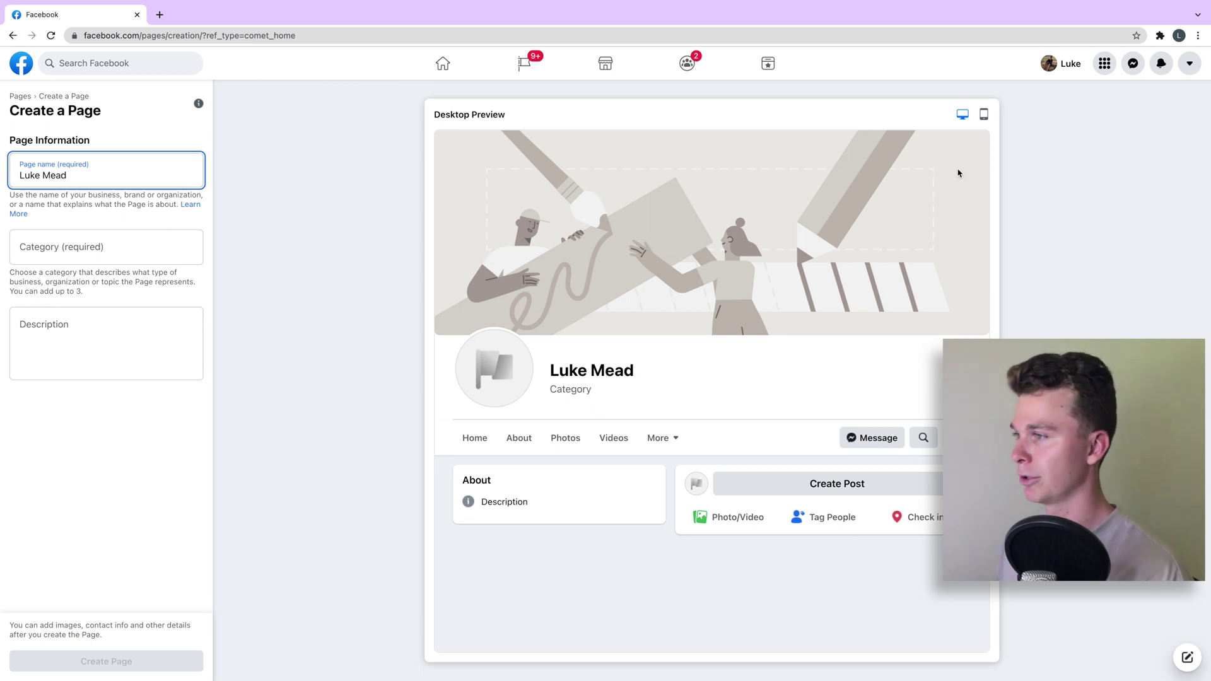
Give the Page the categories Comedian and Marketing Agency
click(135, 250)
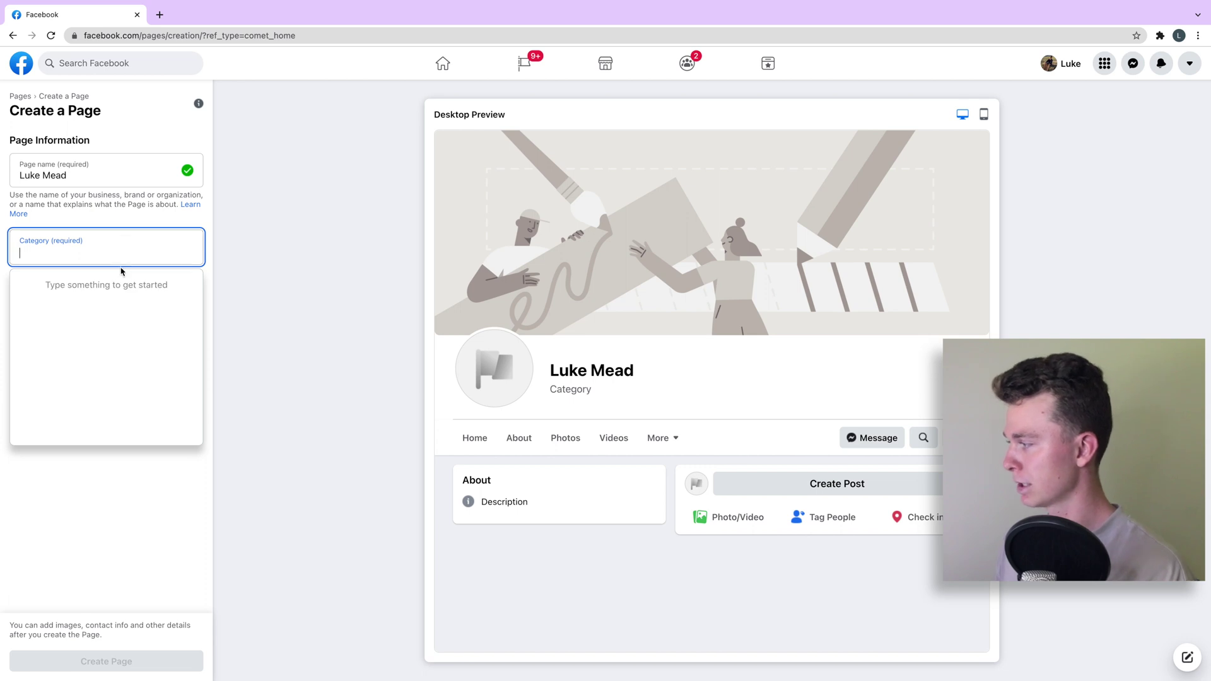
text(Comedi)
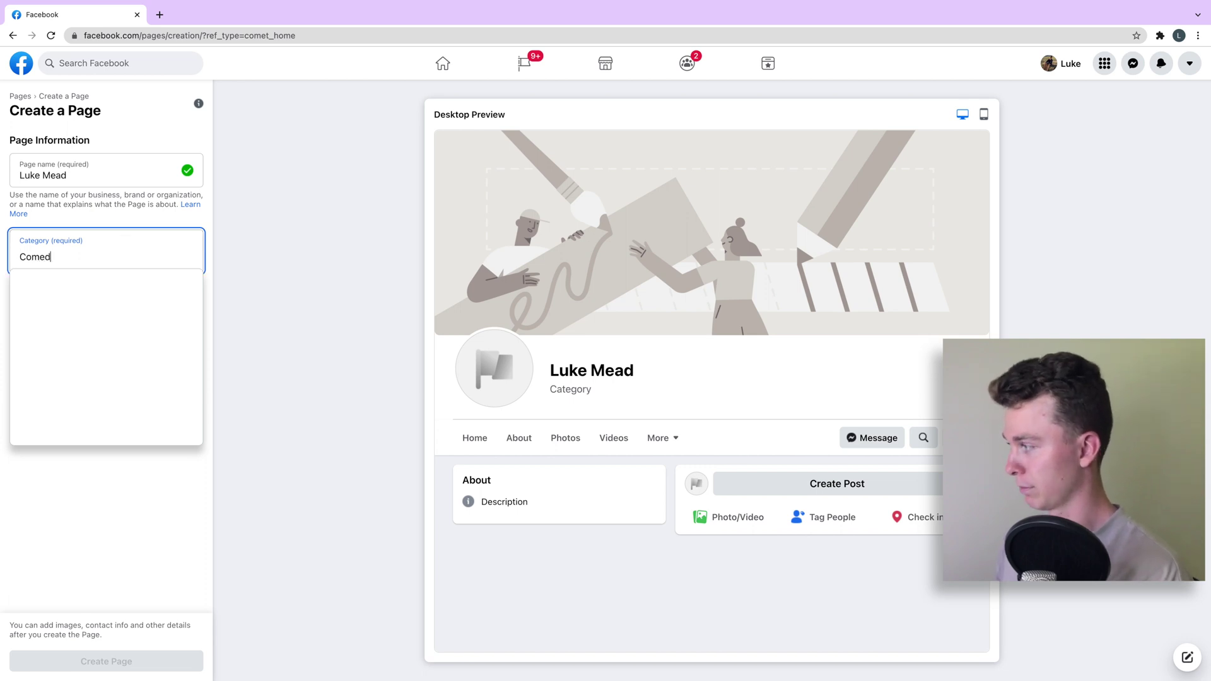
click(136, 299)
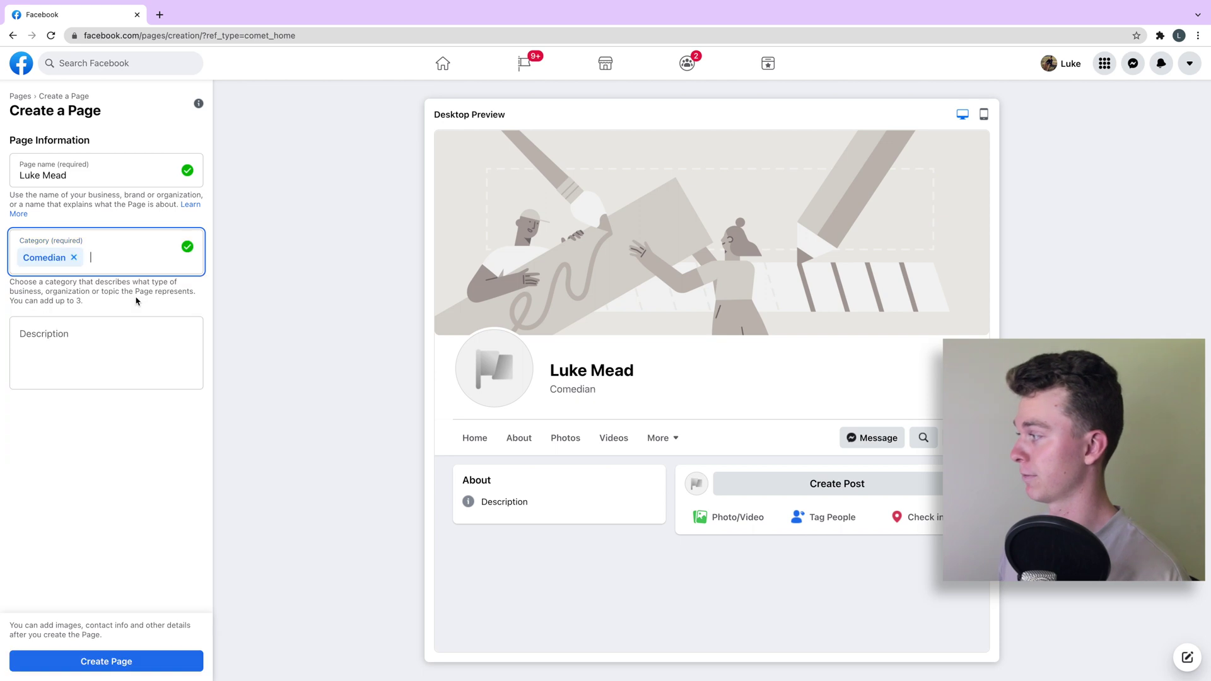
click(138, 260)
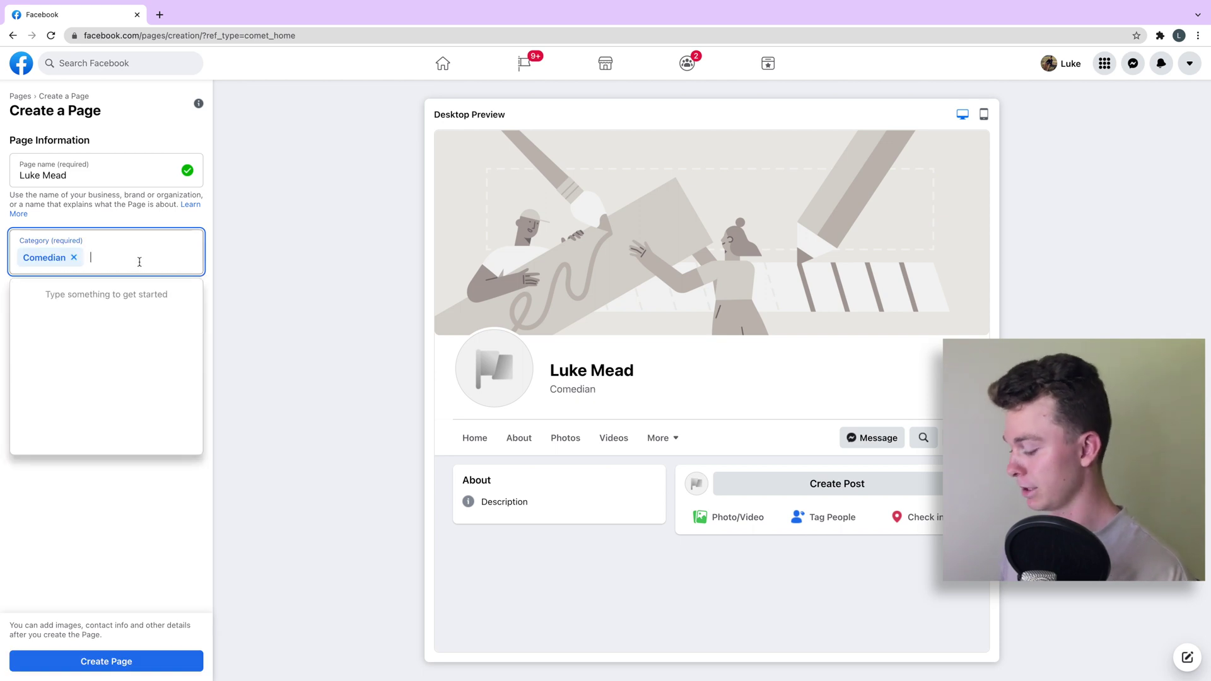
text(Mark)
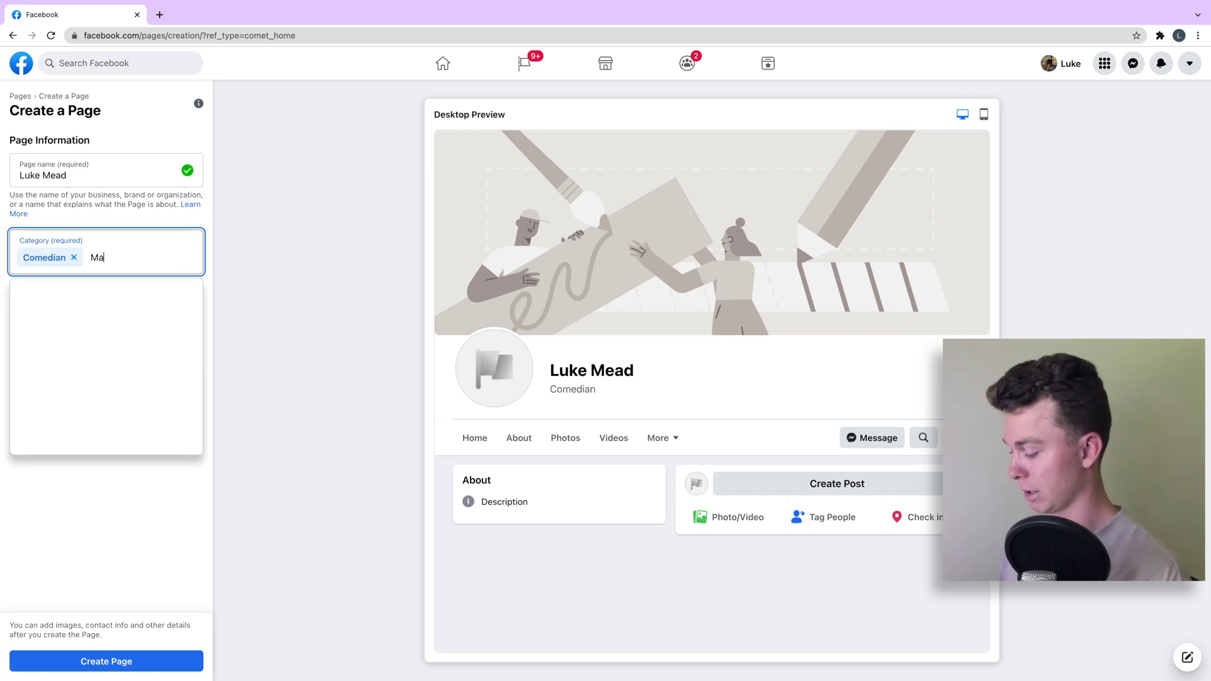
click(130, 305)
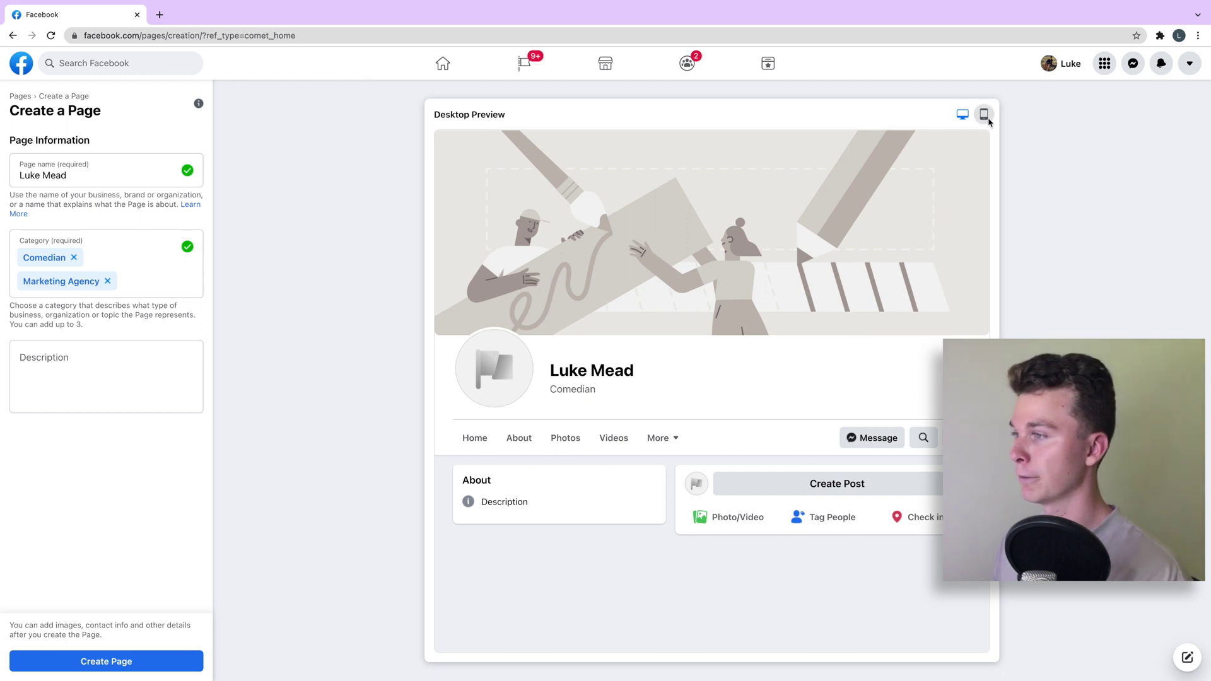
In Mobile Preview, write a short description saying he is a comedian
click(984, 114)
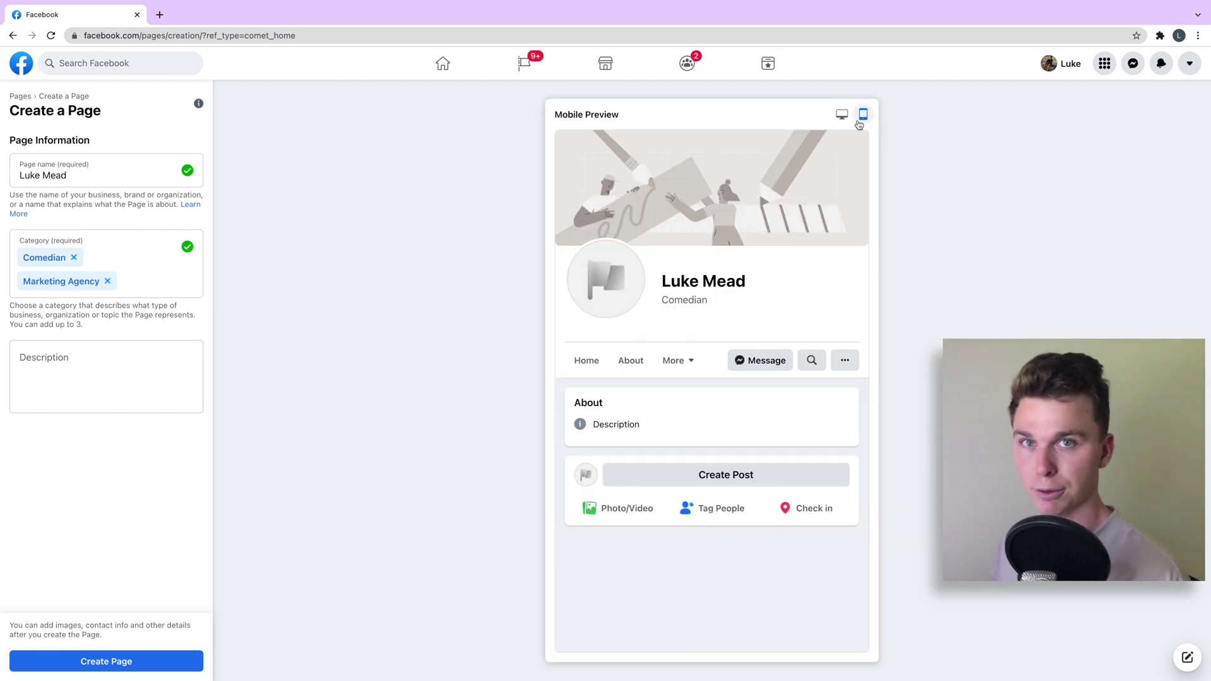
click(180, 349)
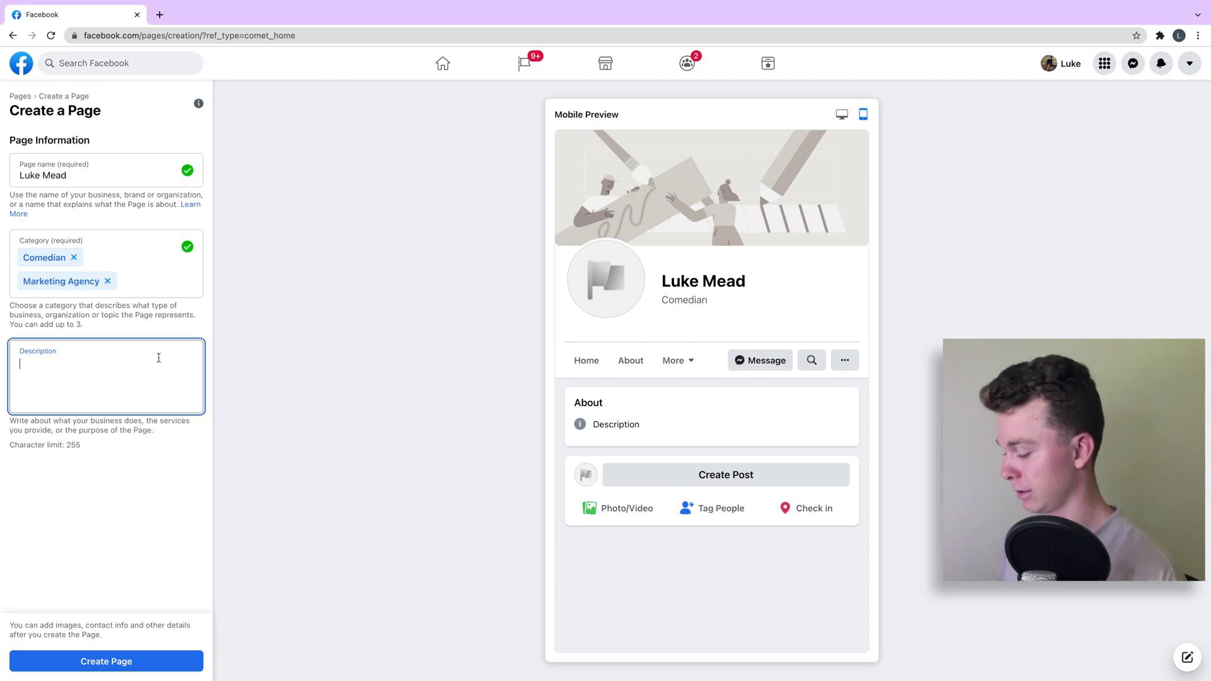
text(Luke is a comedian)
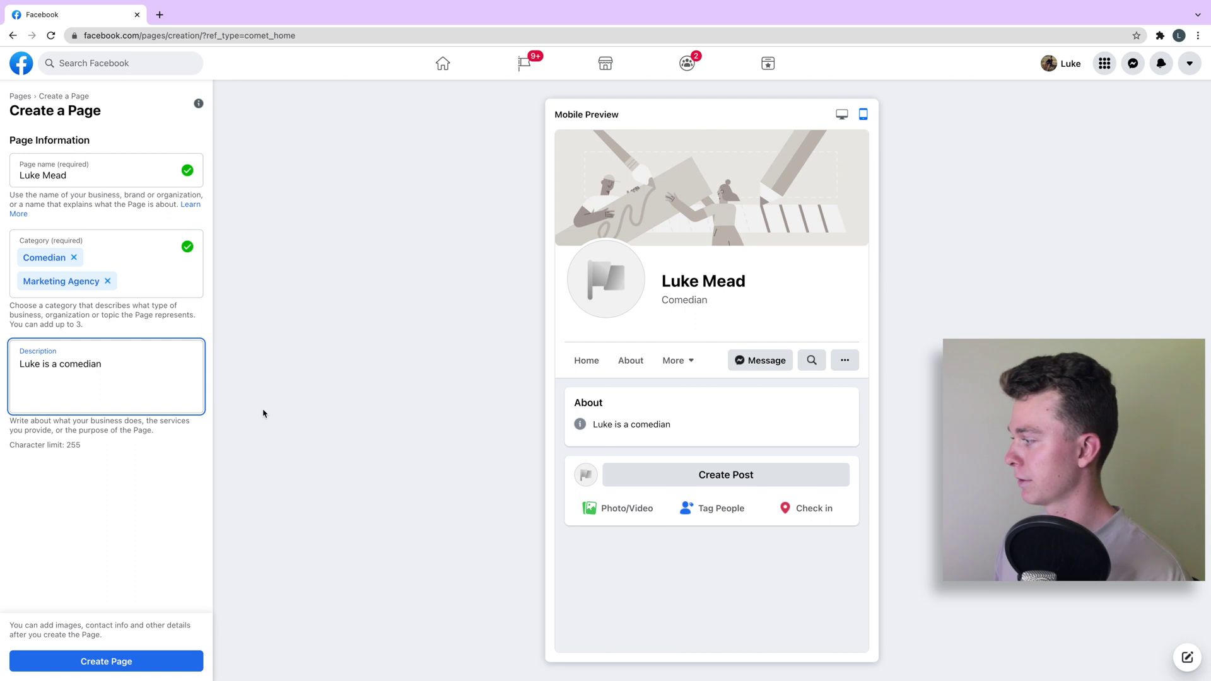
click(71, 448)
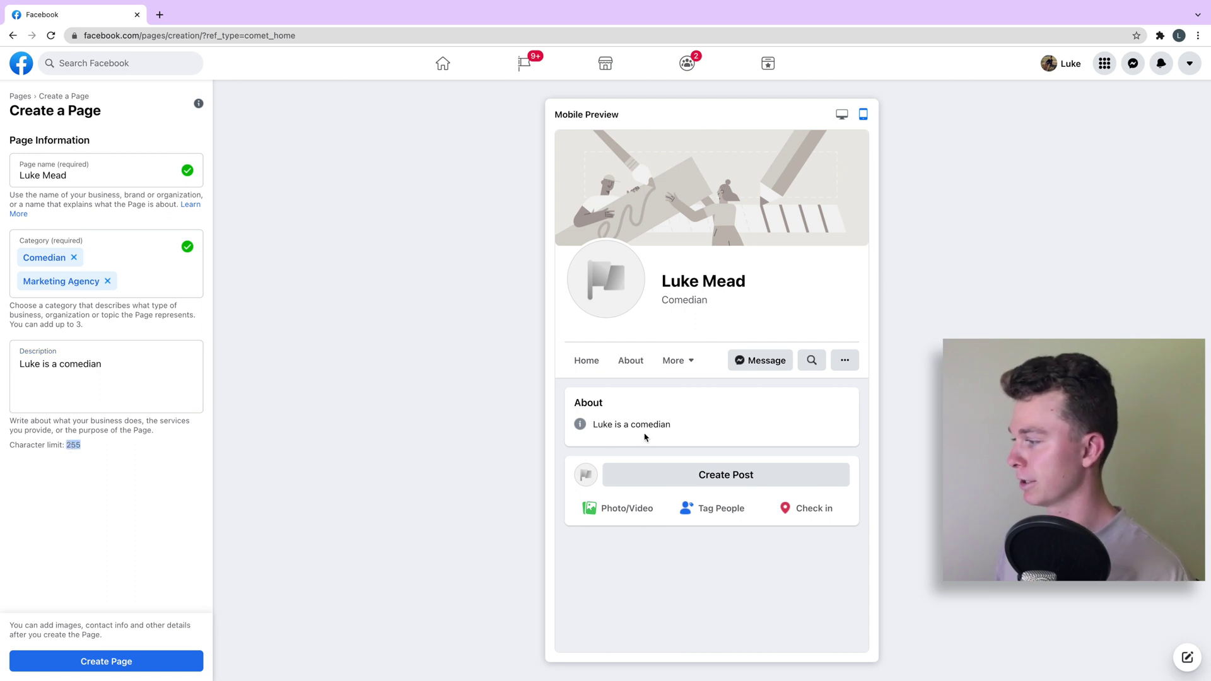
Append 'Marketing' to the Page name after the Invalid Name error and create the Page
click(139, 661)
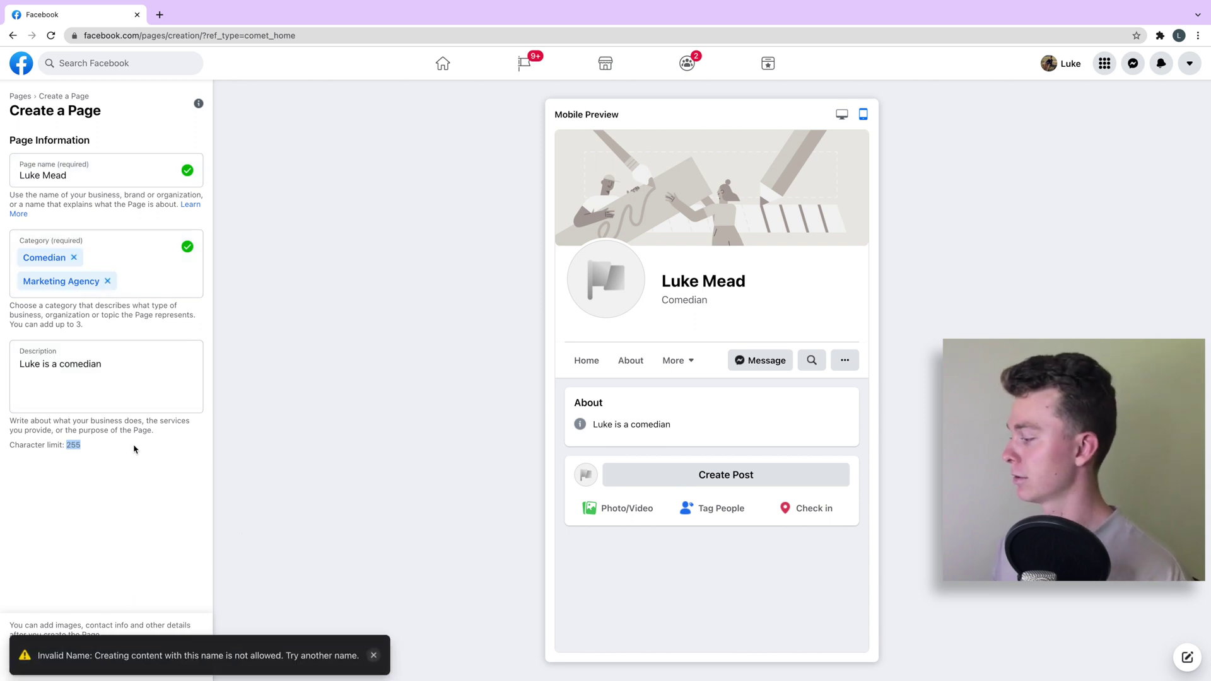
click(122, 174)
text(Marketing)
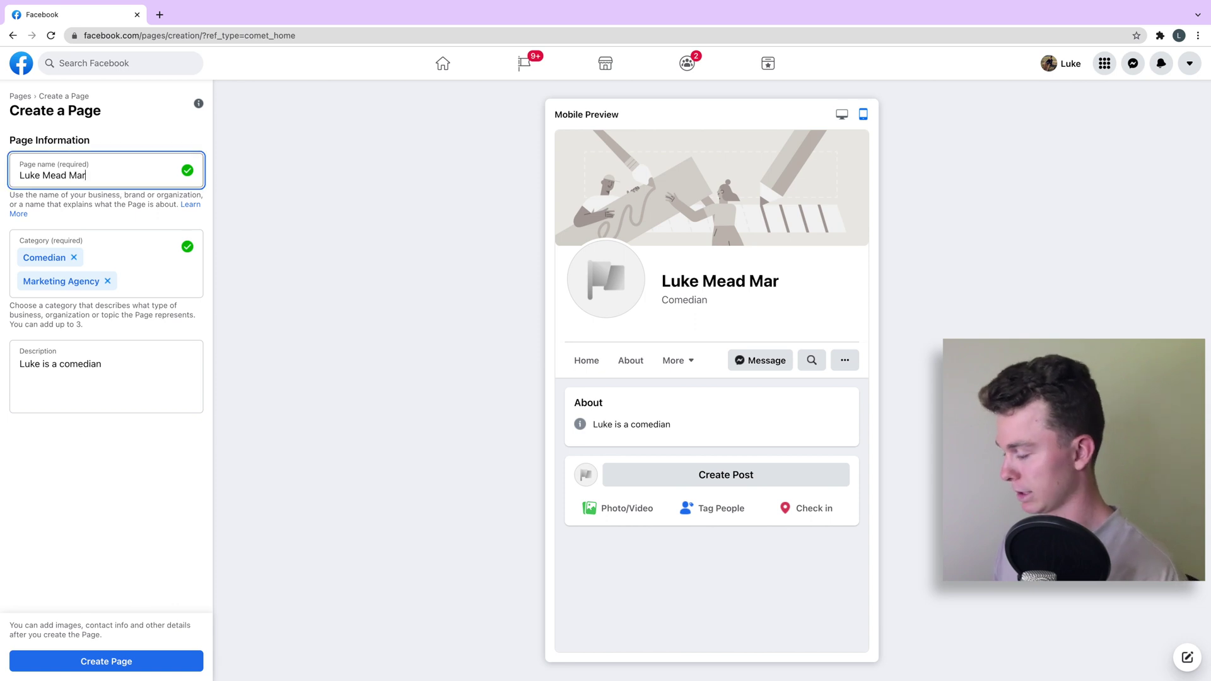
click(117, 662)
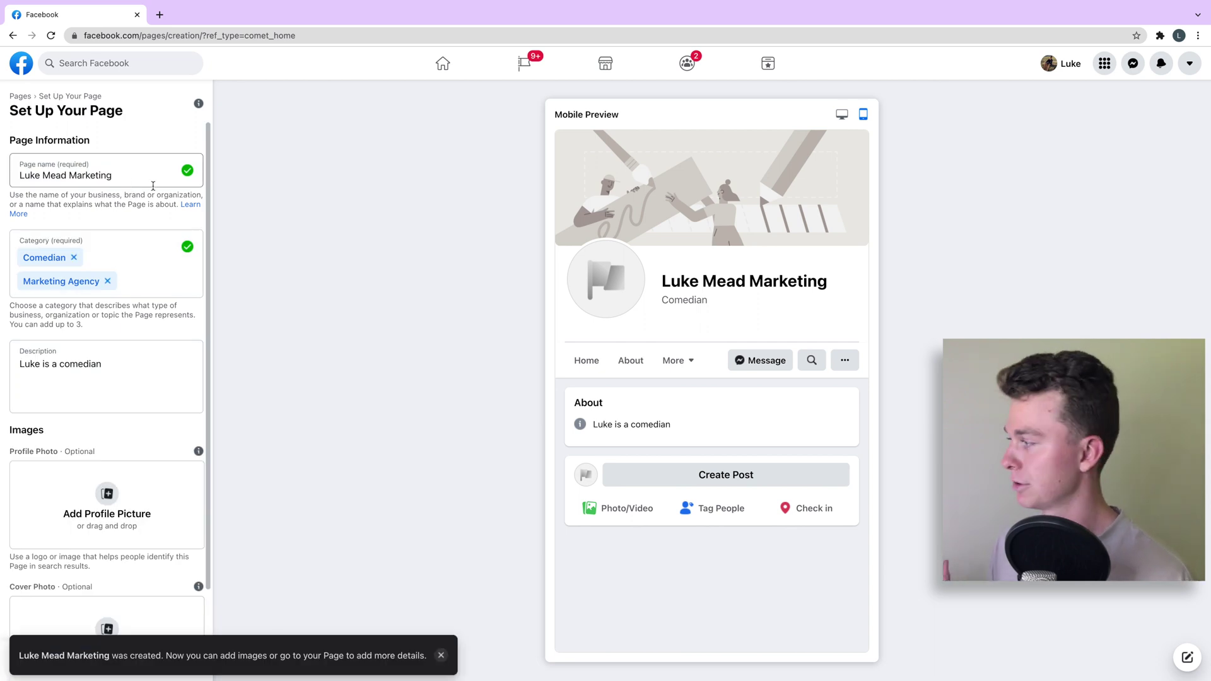
scroll(120, 340, down, 1)
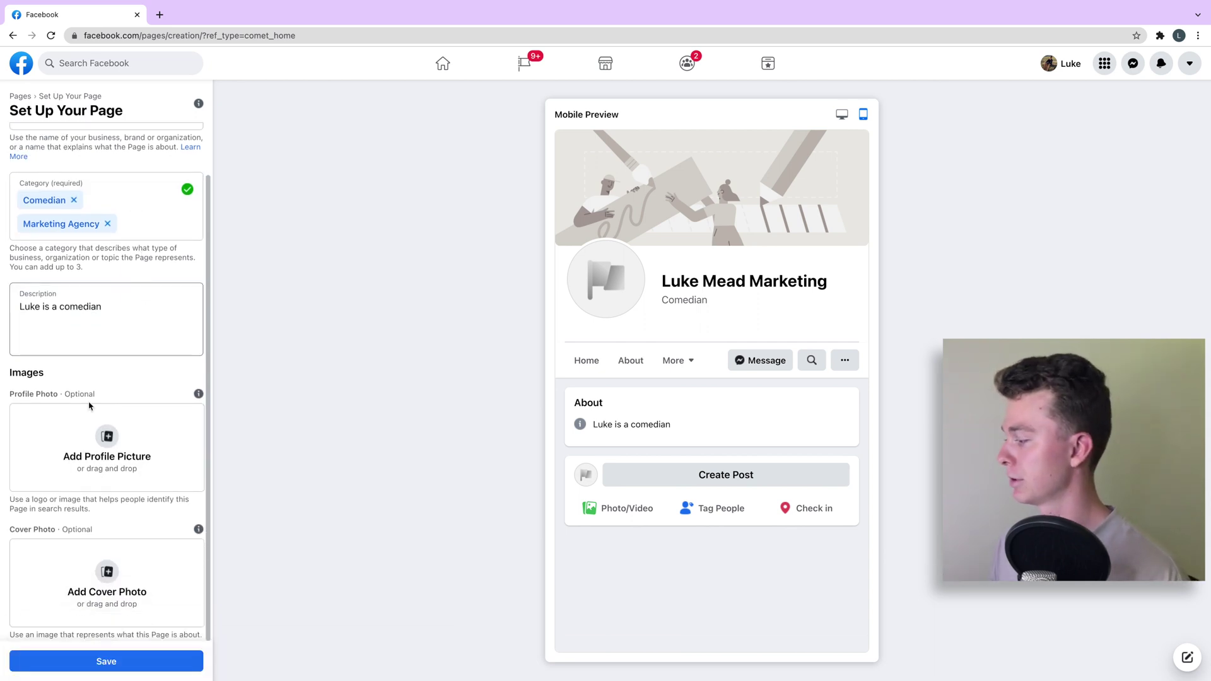
scroll(130, 408, up, 1)
scroll(128, 397, down, 1)
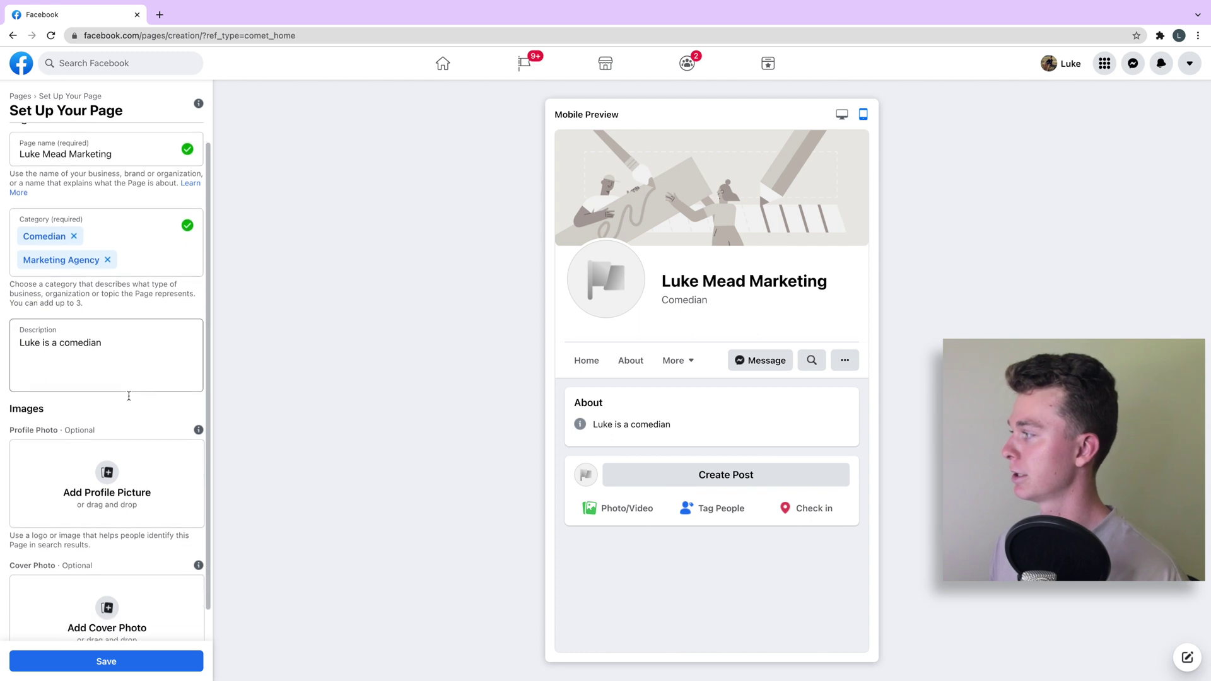
drag(106, 101, 58, 98)
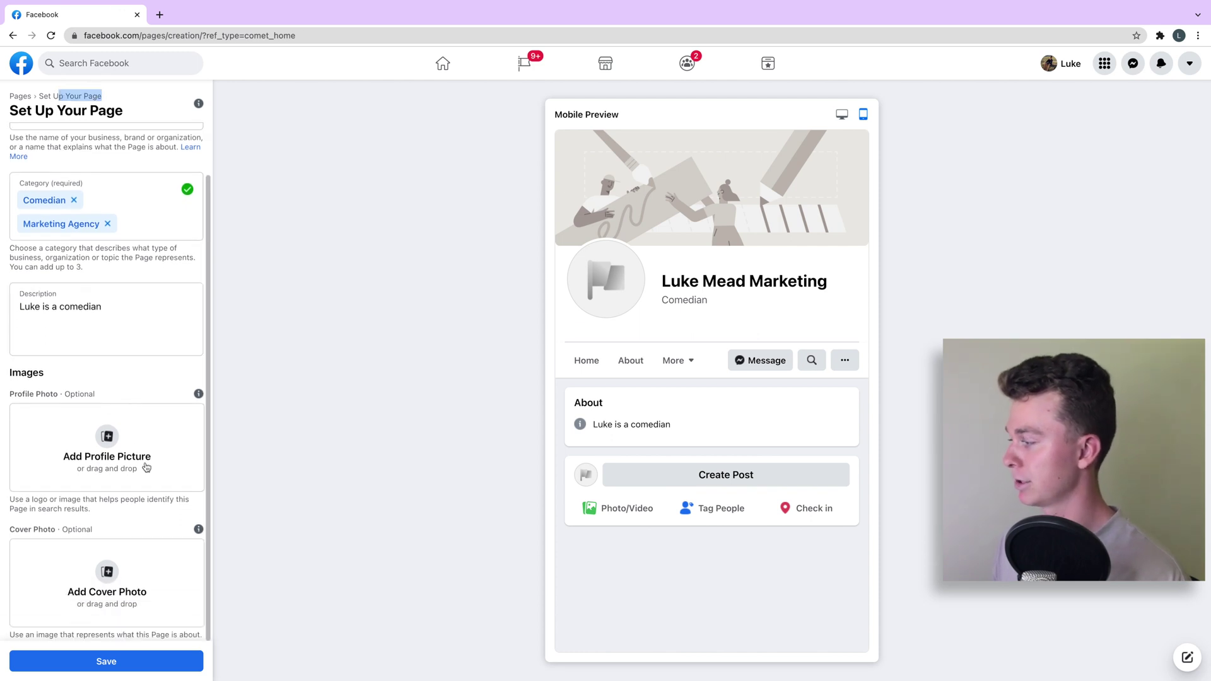
scroll(110, 476, up, 1)
click(112, 475)
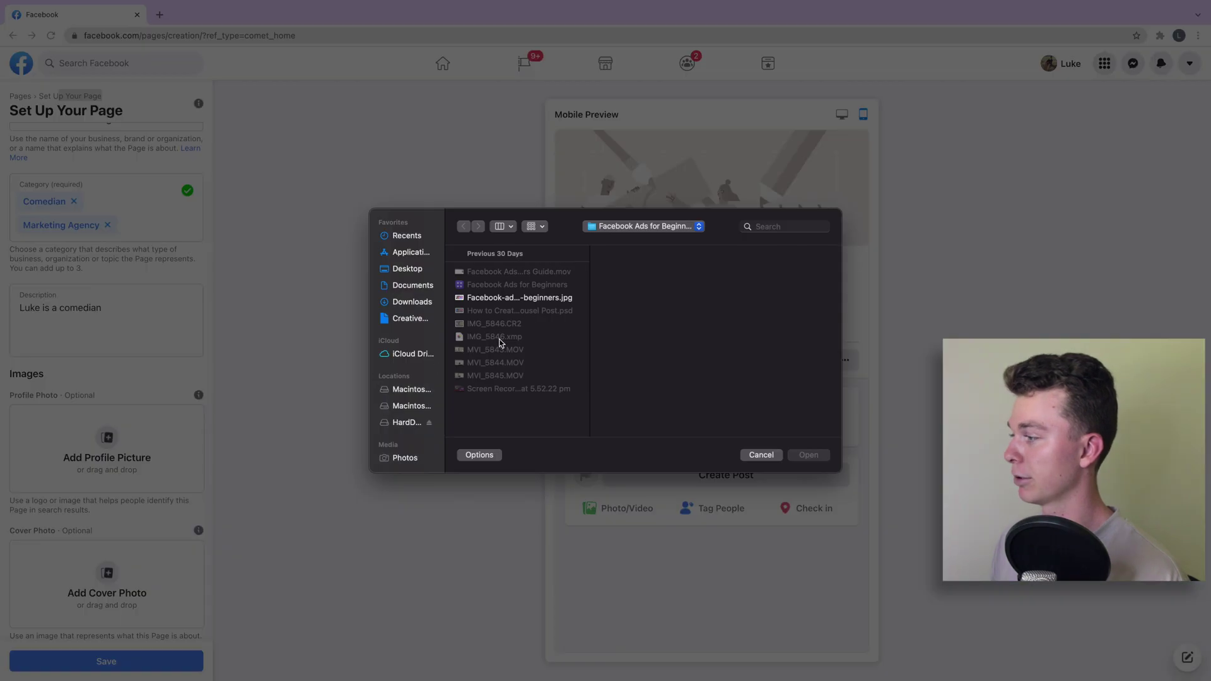
click(497, 299)
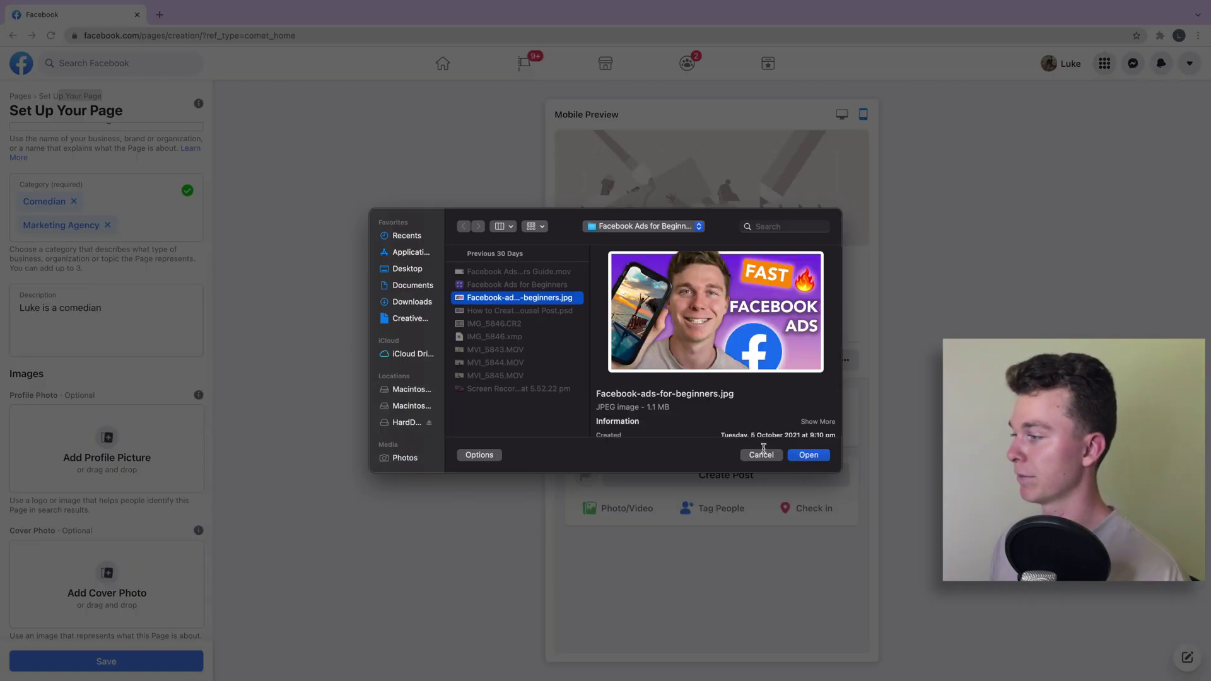
click(804, 455)
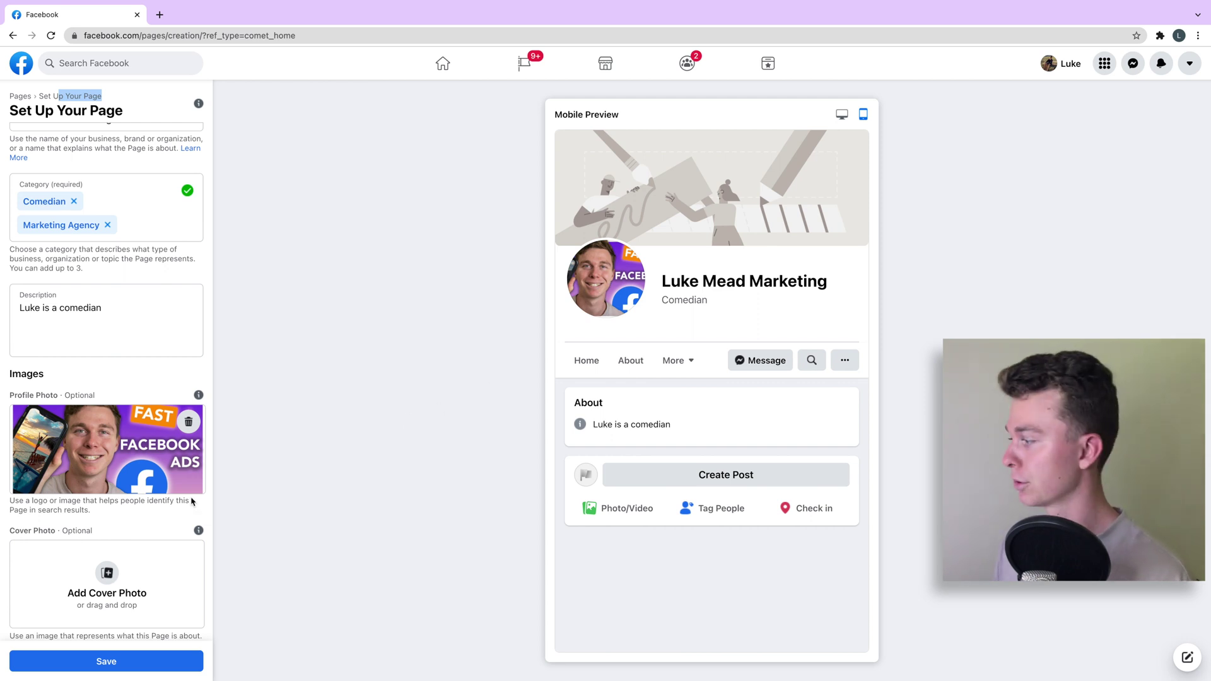
Set How-to-Create-a-Facebook-Carousel-Post.jpg from the carousel post folder as the cover photo
click(107, 572)
click(615, 226)
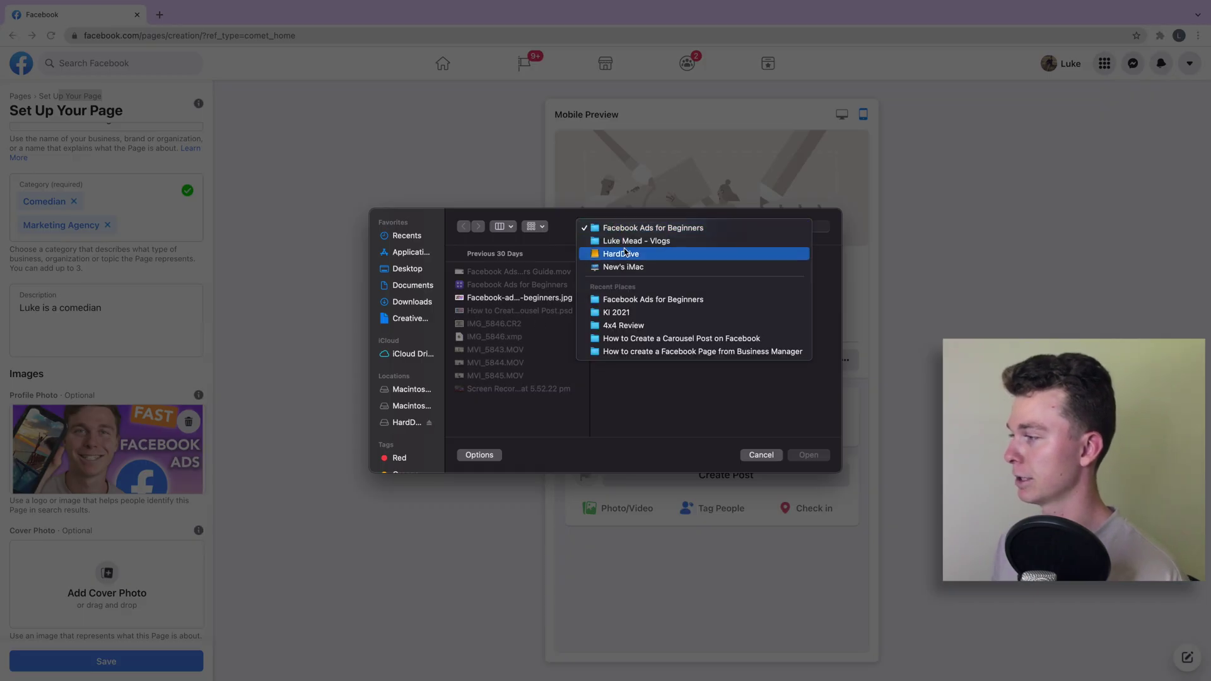
click(642, 341)
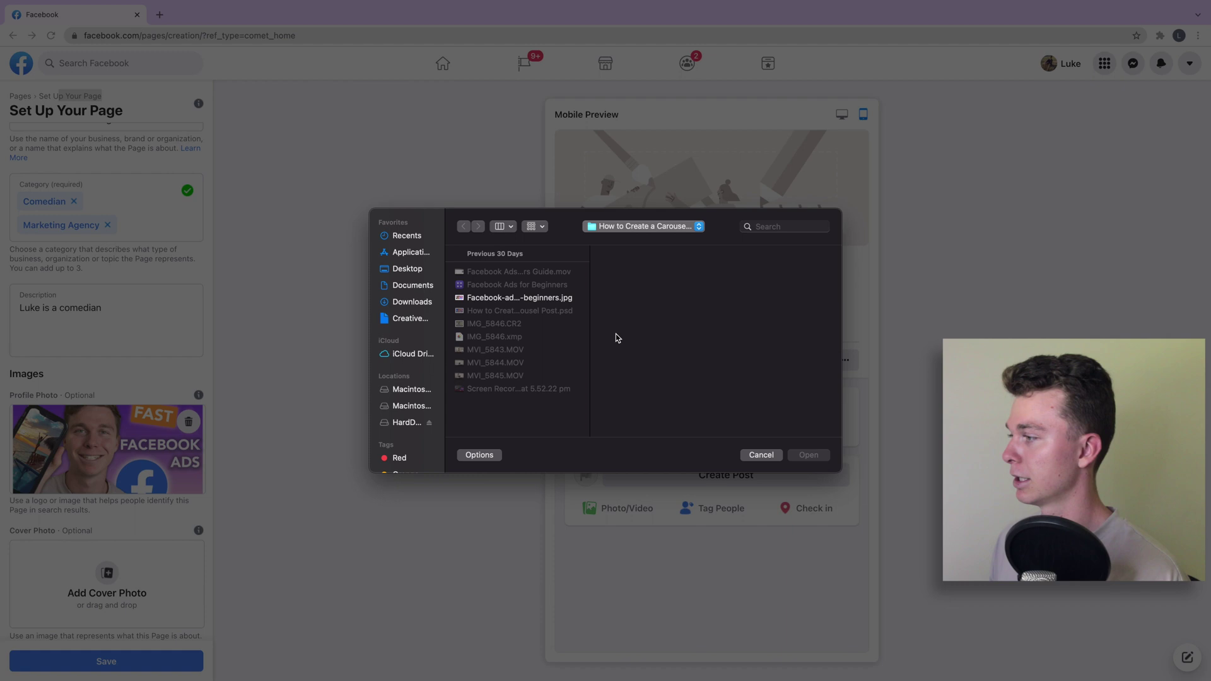
click(765, 311)
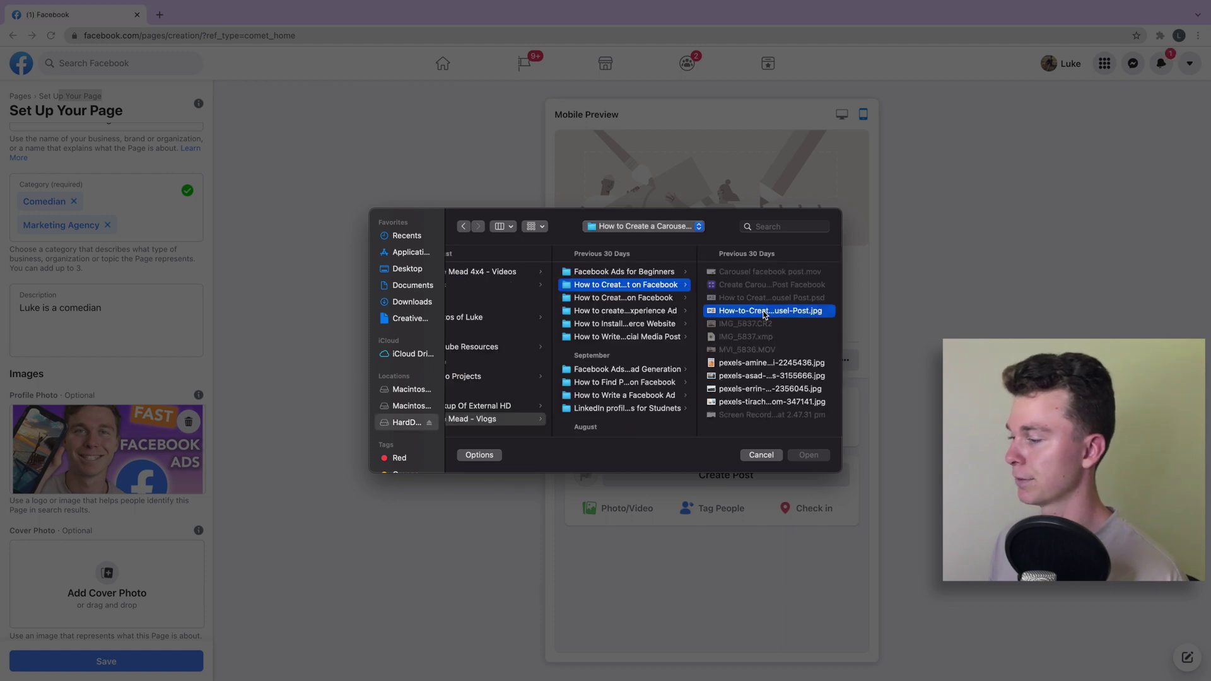
click(808, 455)
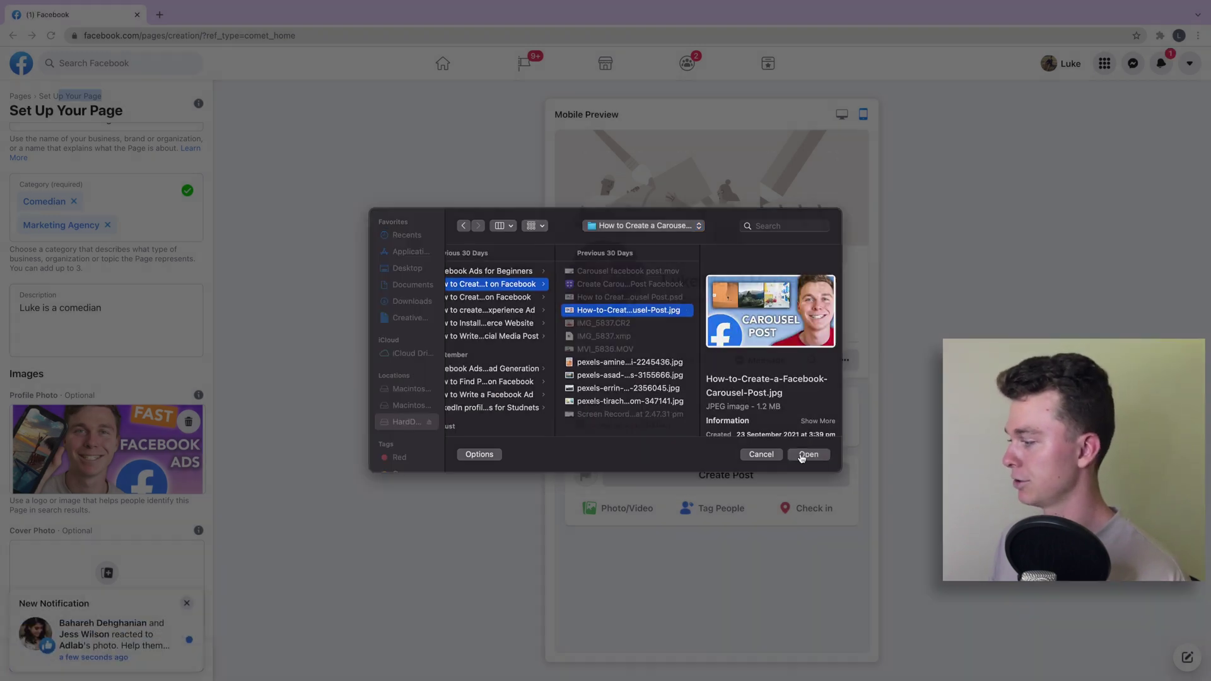
click(187, 603)
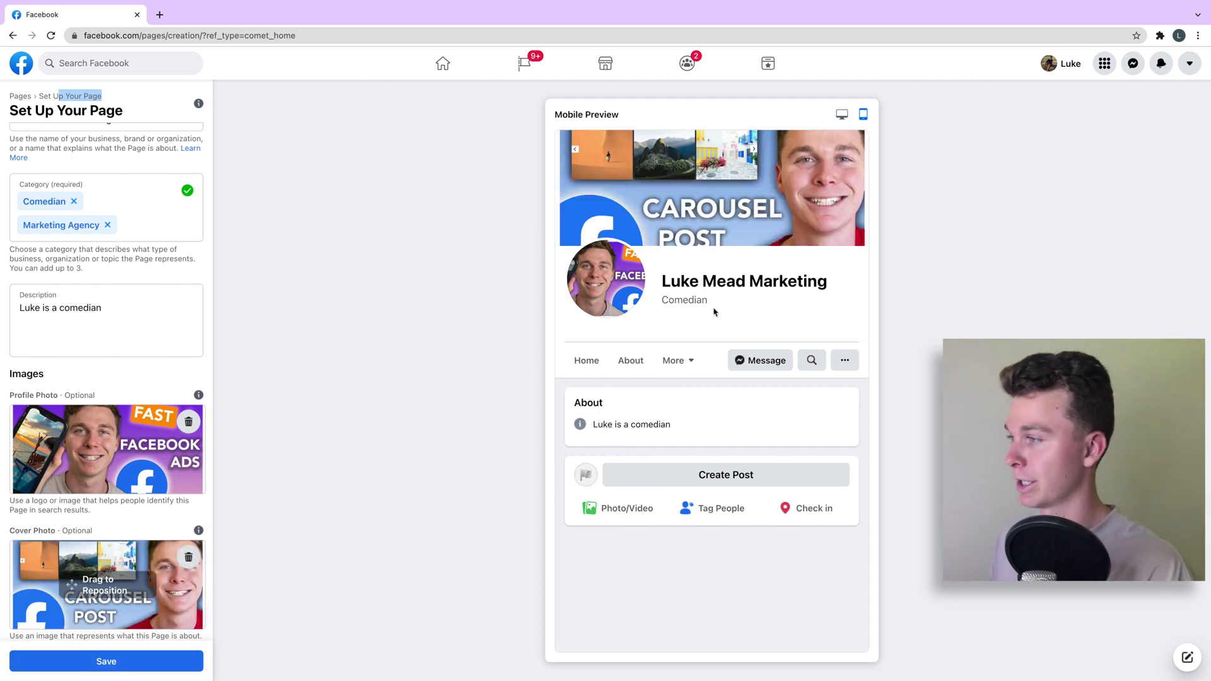
Save the Page setup and leave the WhatsApp prompt without linking a phone number
click(179, 660)
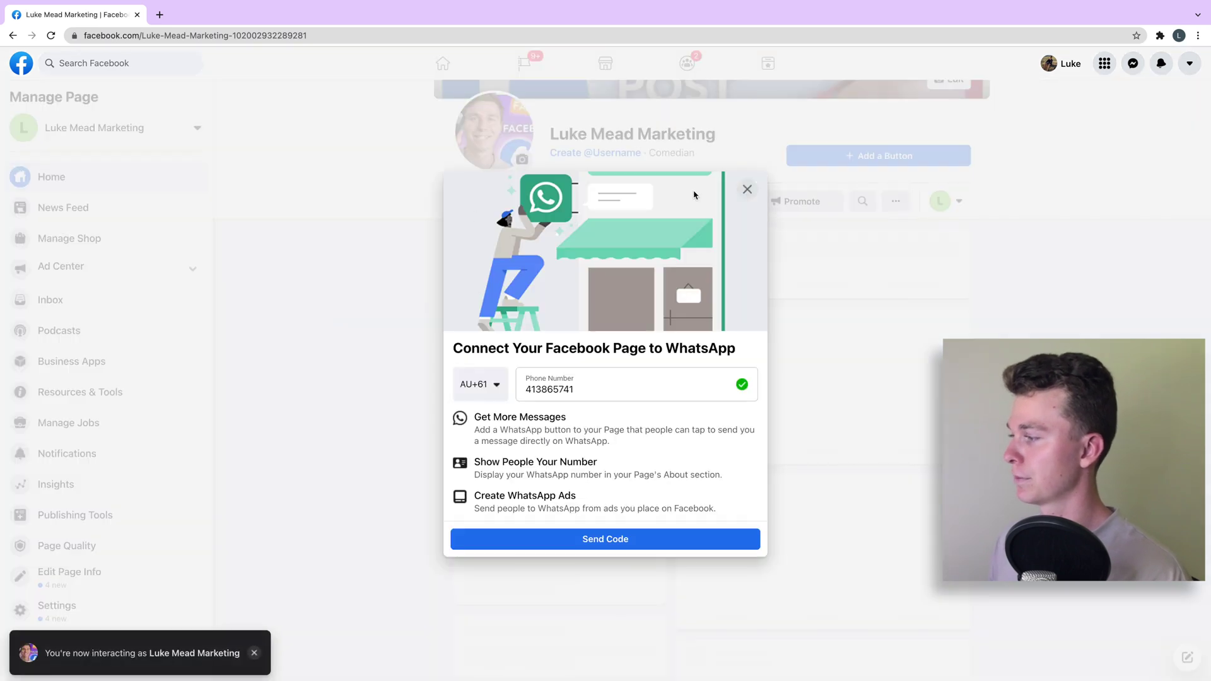
double_click(662, 372)
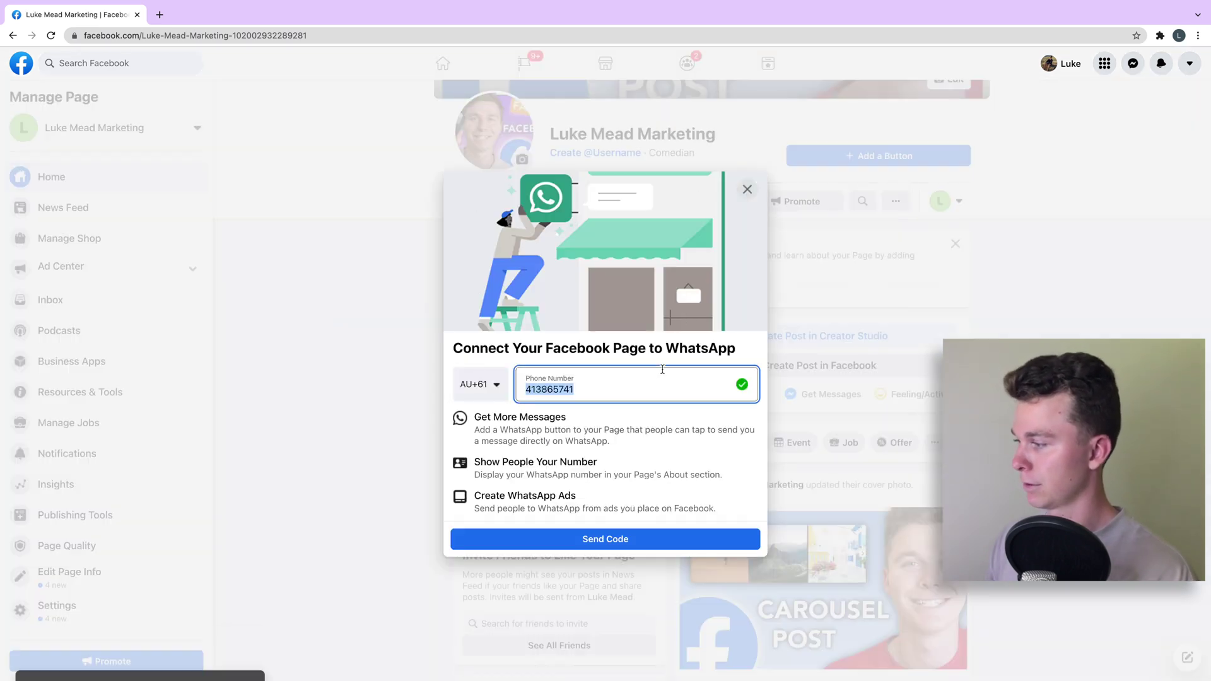
key(BackSpace)
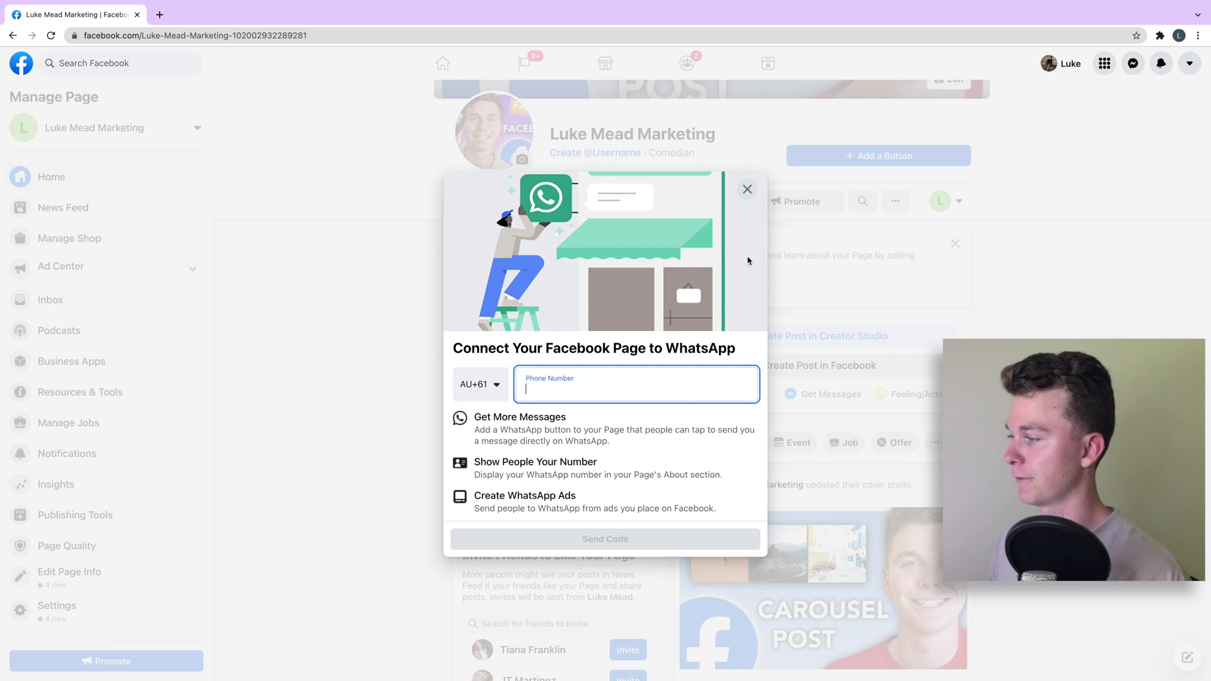
click(748, 189)
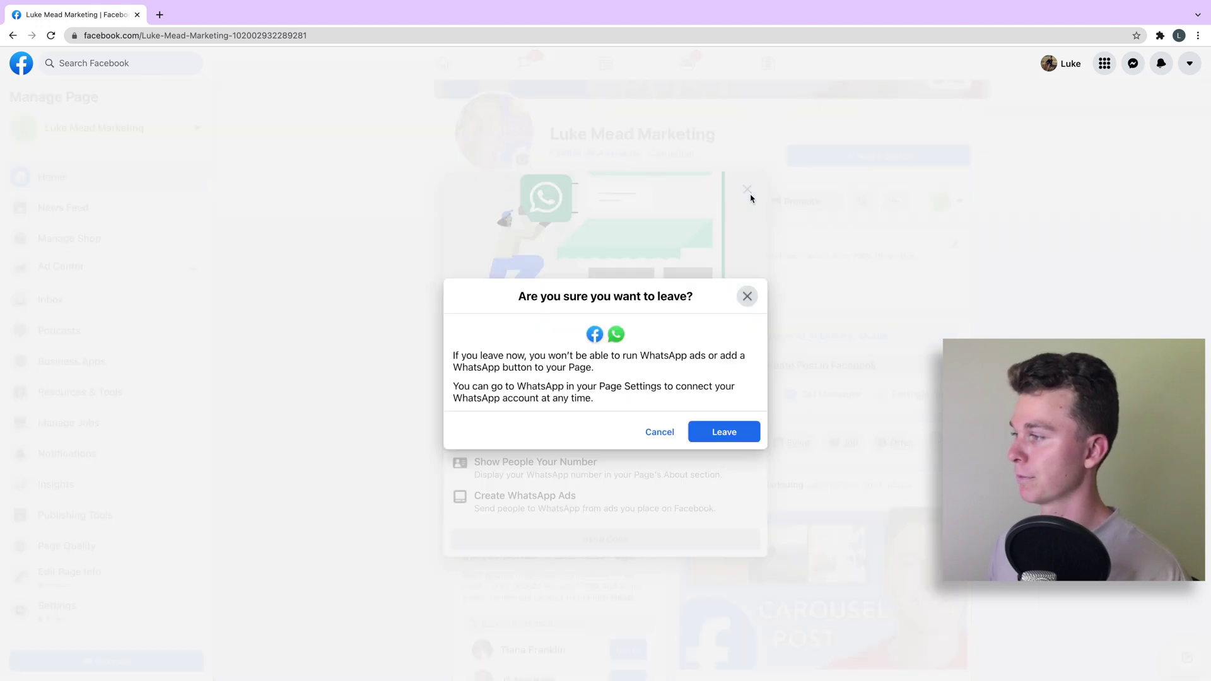
click(724, 432)
Expand the Establish Your Page's Identity checklist step
scroll(789, 309, up, 2)
scroll(789, 309, up, 2)
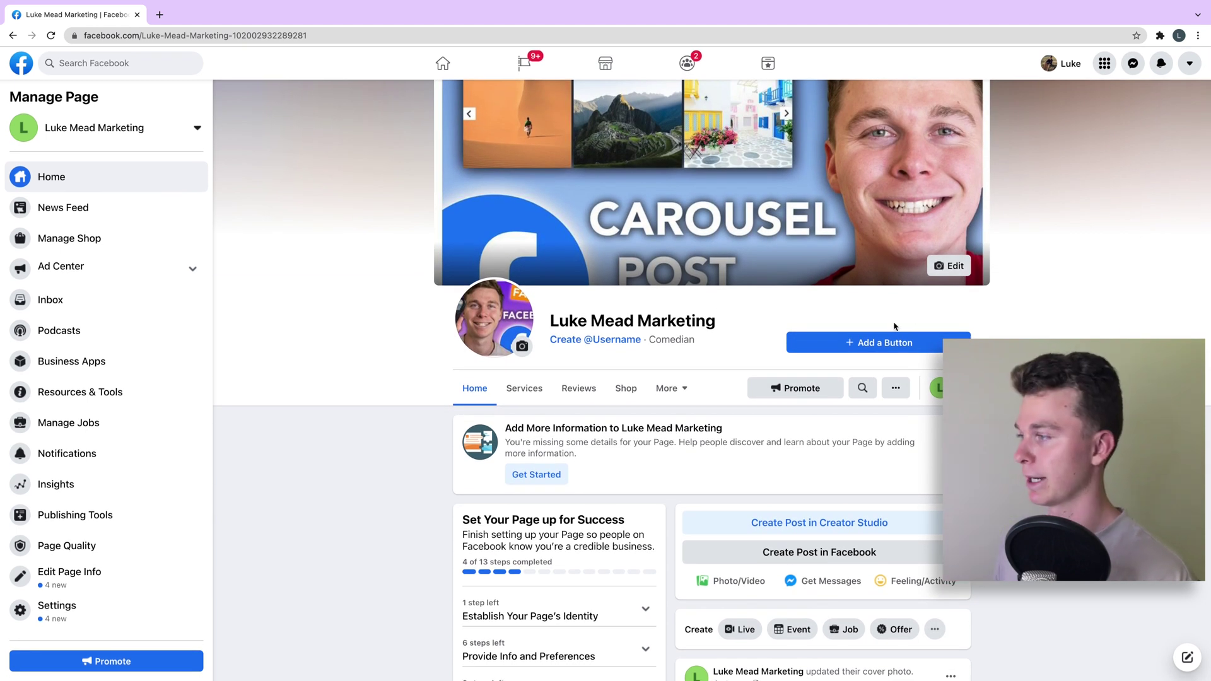
scroll(895, 327, down, 1)
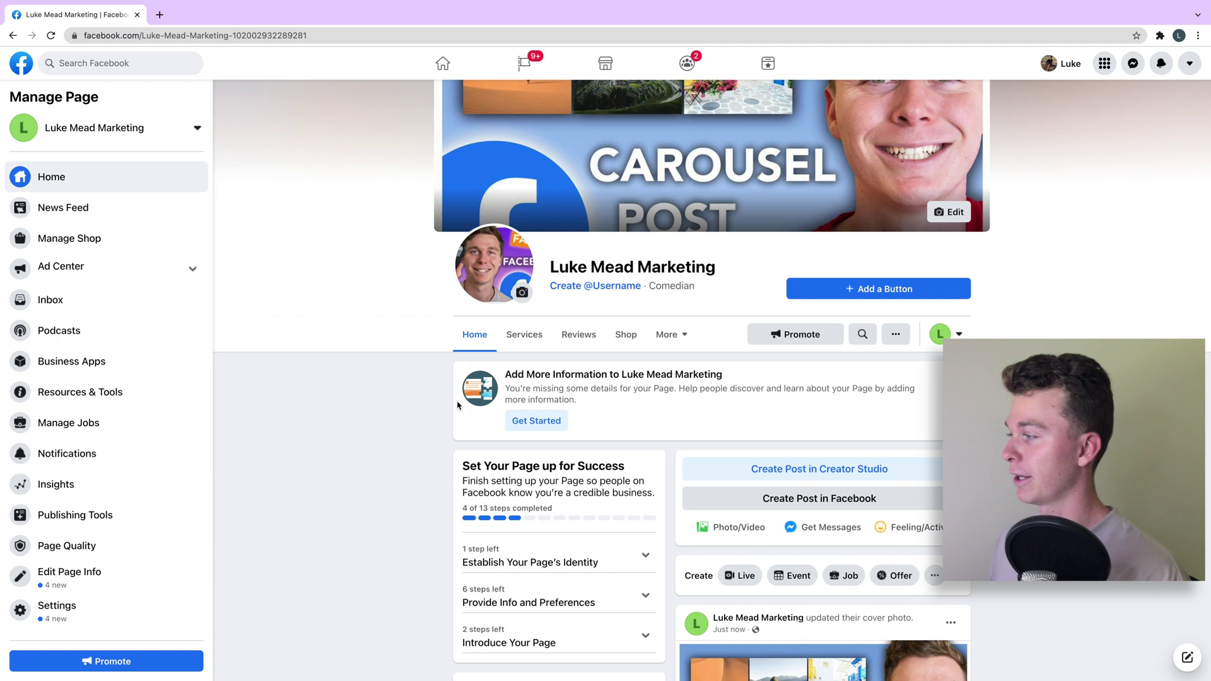
scroll(773, 382, down, 3)
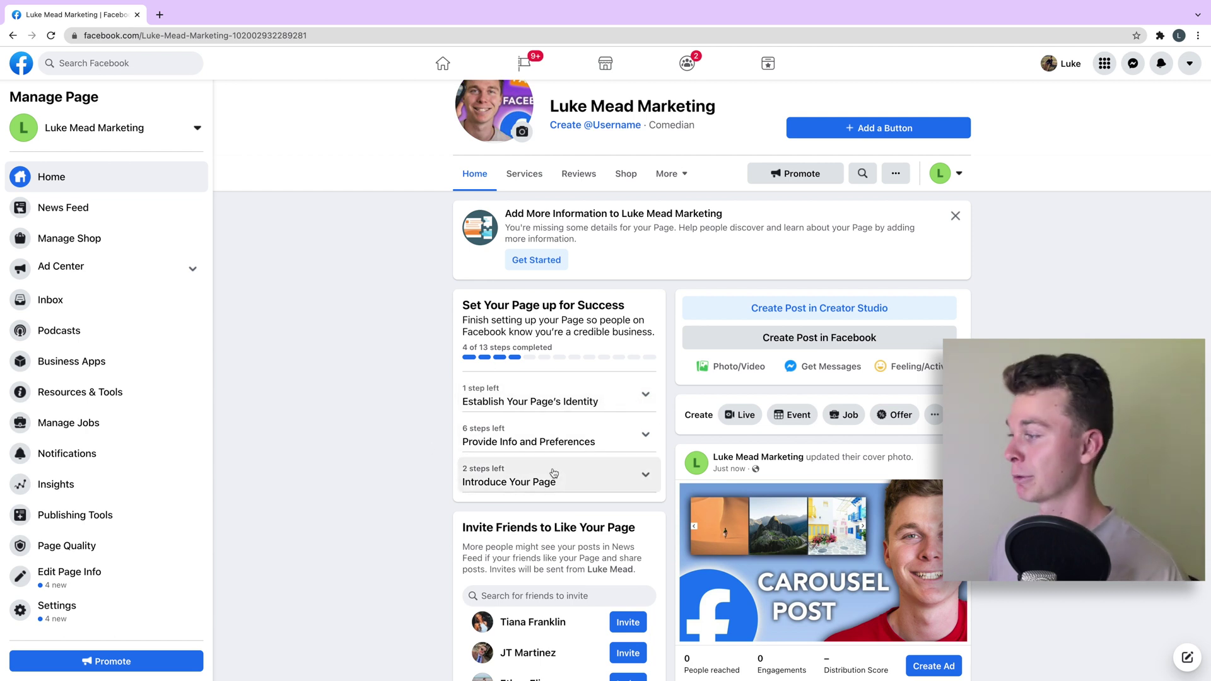
click(594, 397)
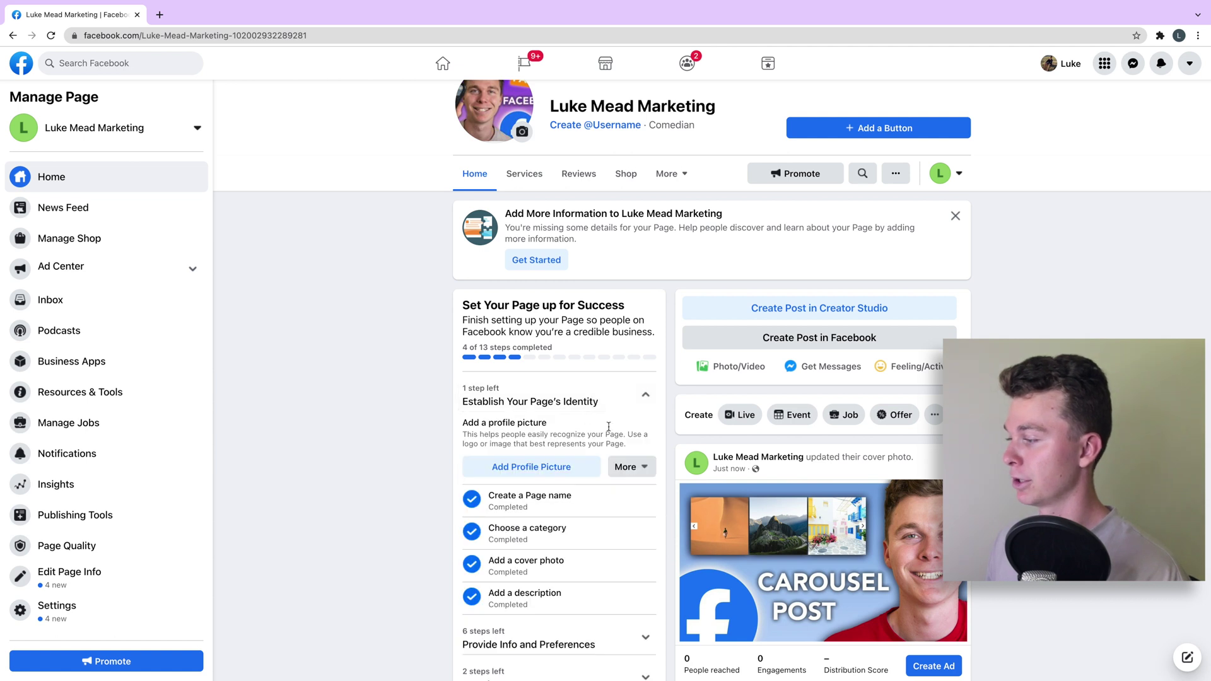
Expand the Provide Info and Preferences checklist step
scroll(600, 415, down, 1)
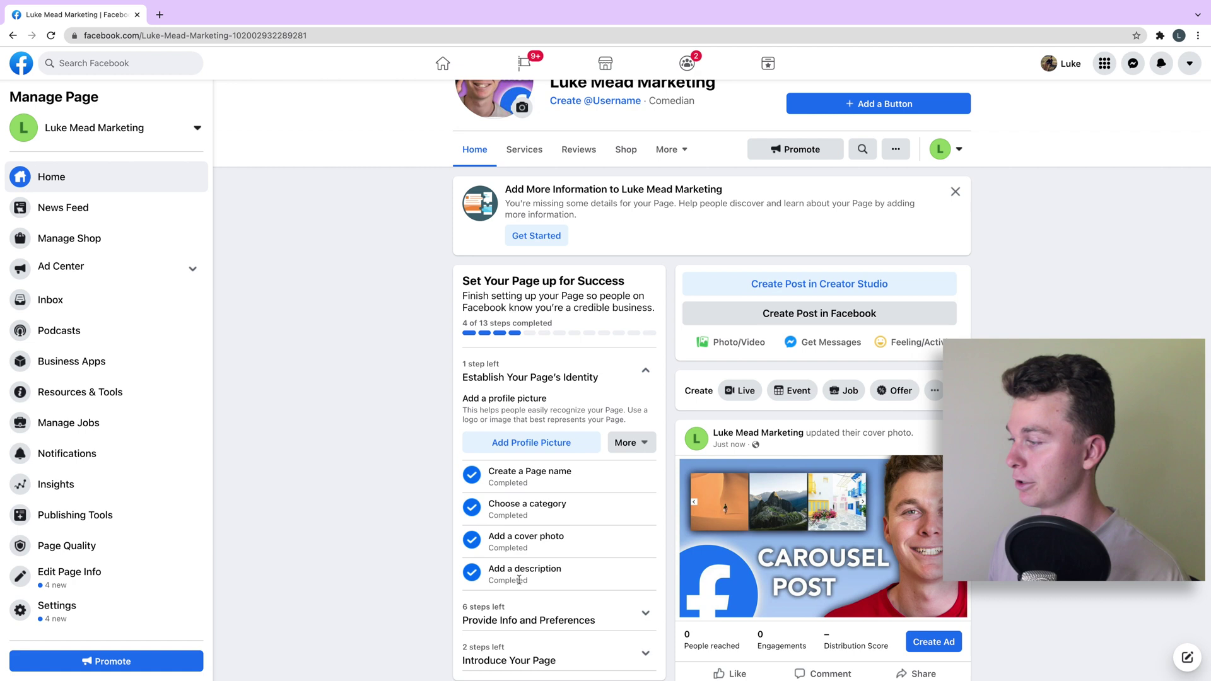
drag(544, 583, 489, 470)
scroll(499, 473, down, 2)
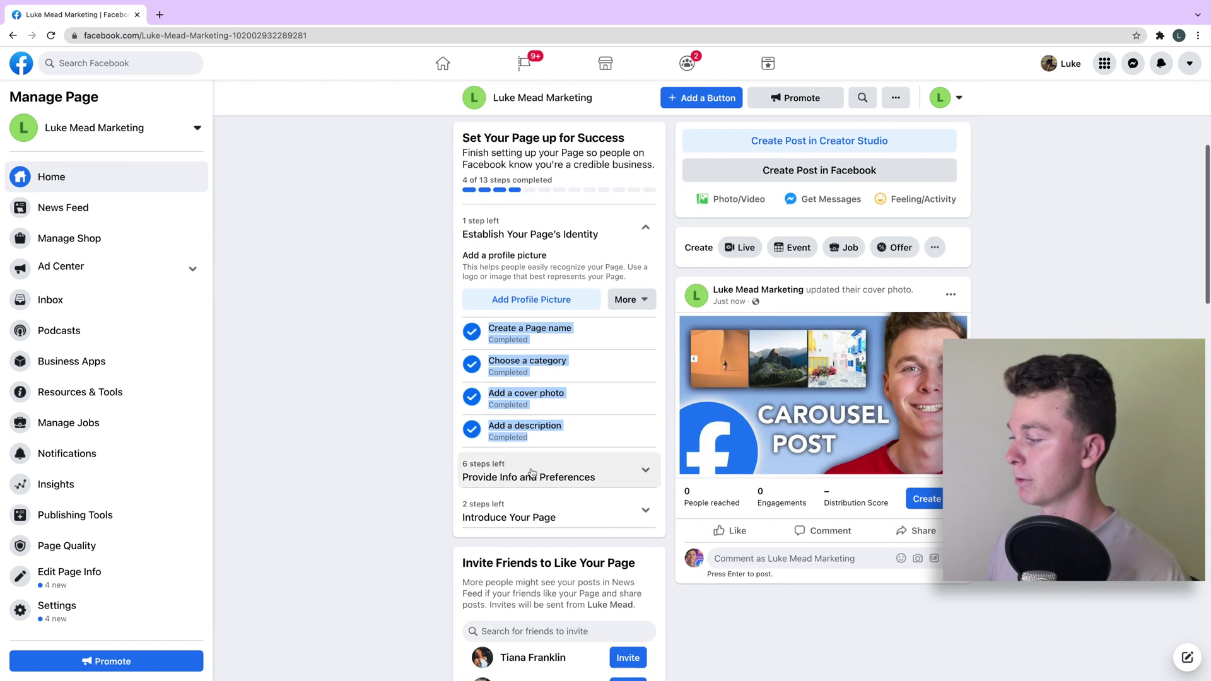
click(506, 470)
Expand the Introduce Your Page step and review the 4-of-13 checklist
scroll(506, 448, down, 4)
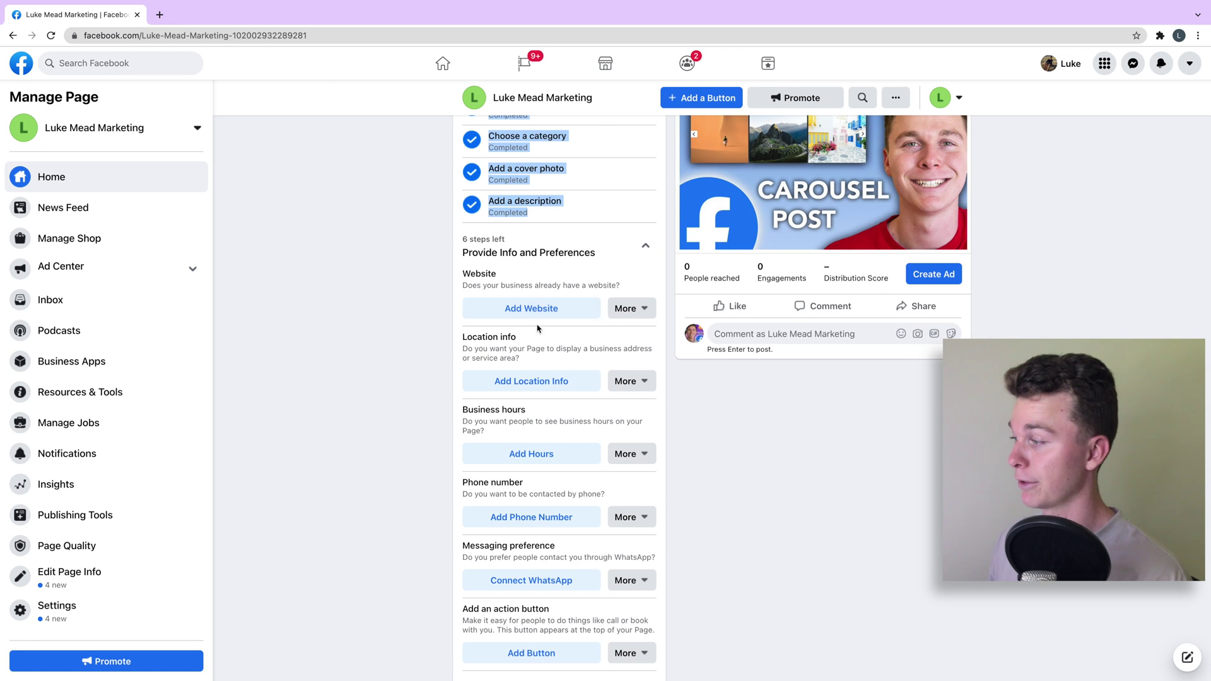
scroll(529, 416, down, 1)
scroll(528, 442, down, 3)
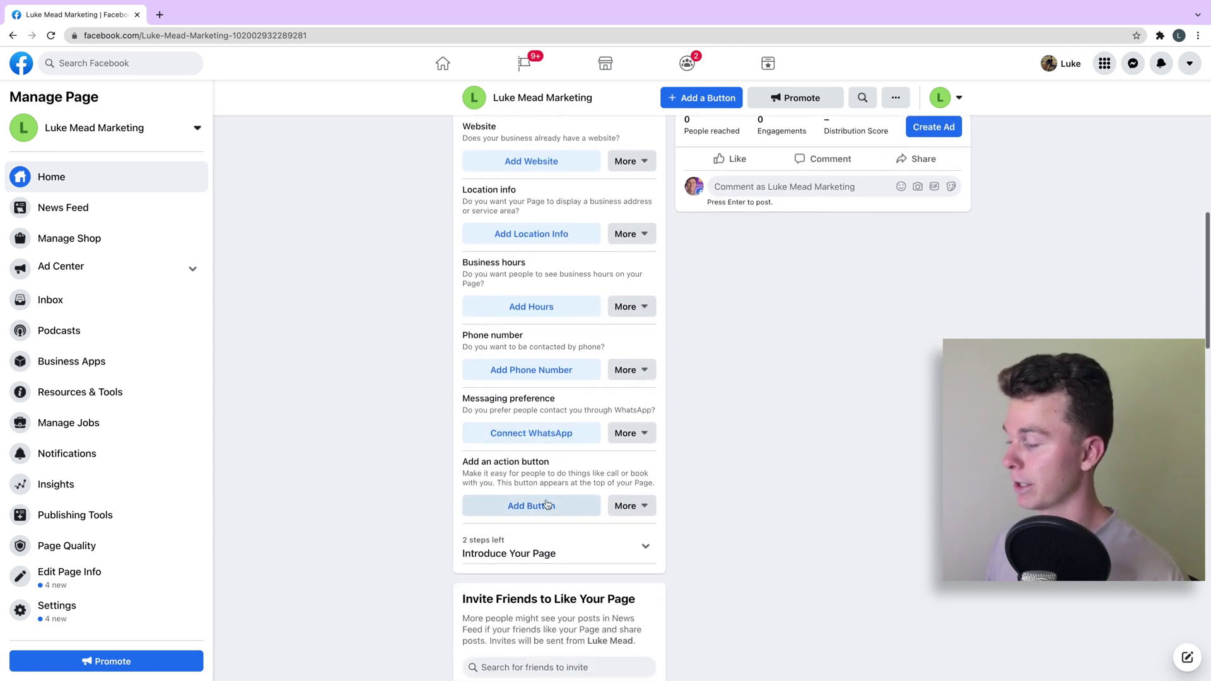
scroll(528, 505, down, 1)
click(527, 514)
scroll(550, 416, down, 3)
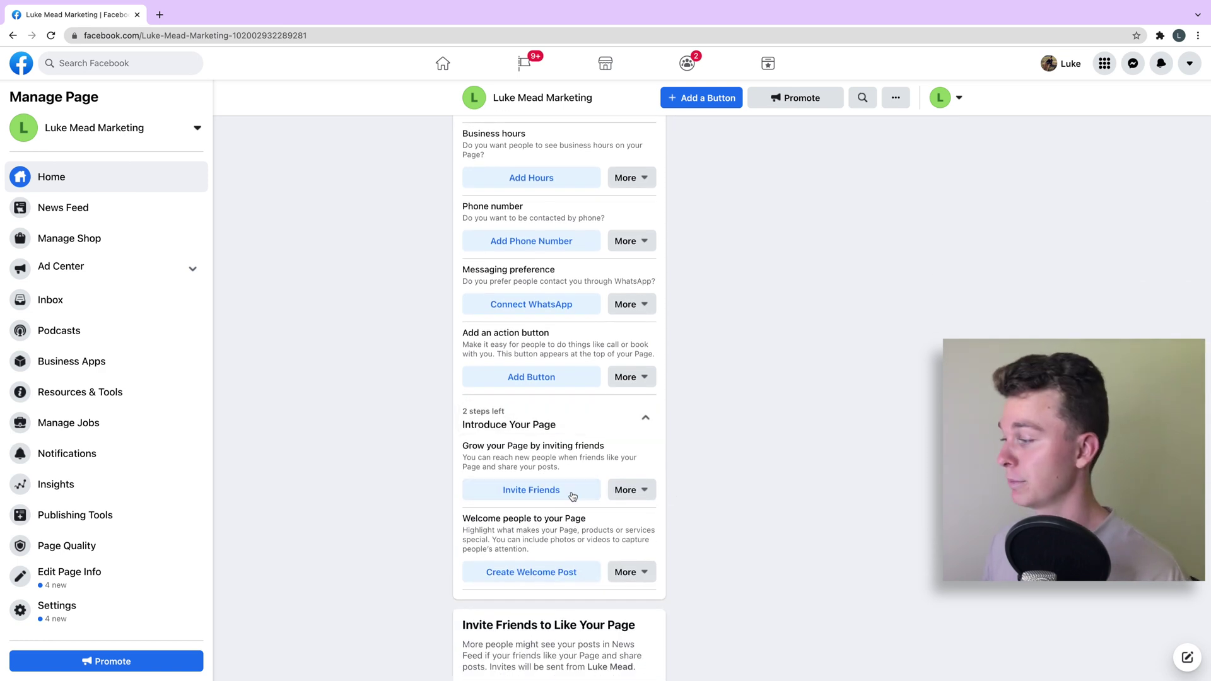
scroll(568, 480, down, 4)
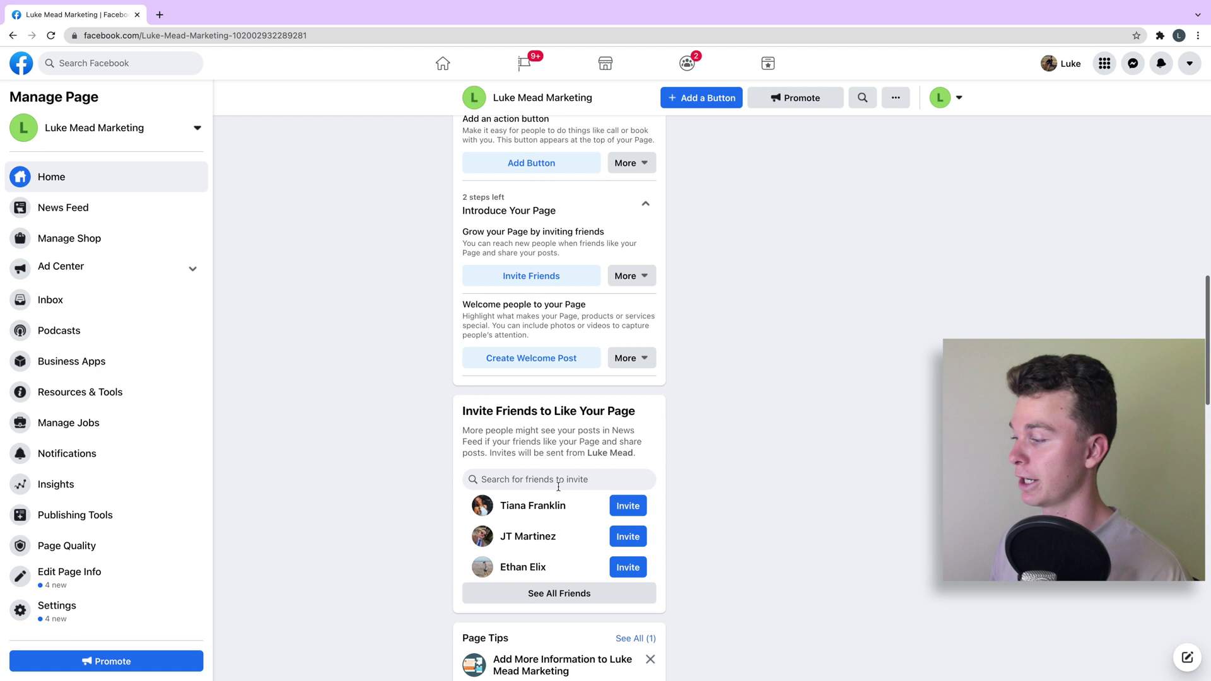
scroll(561, 467, up, 2)
scroll(560, 466, up, 10)
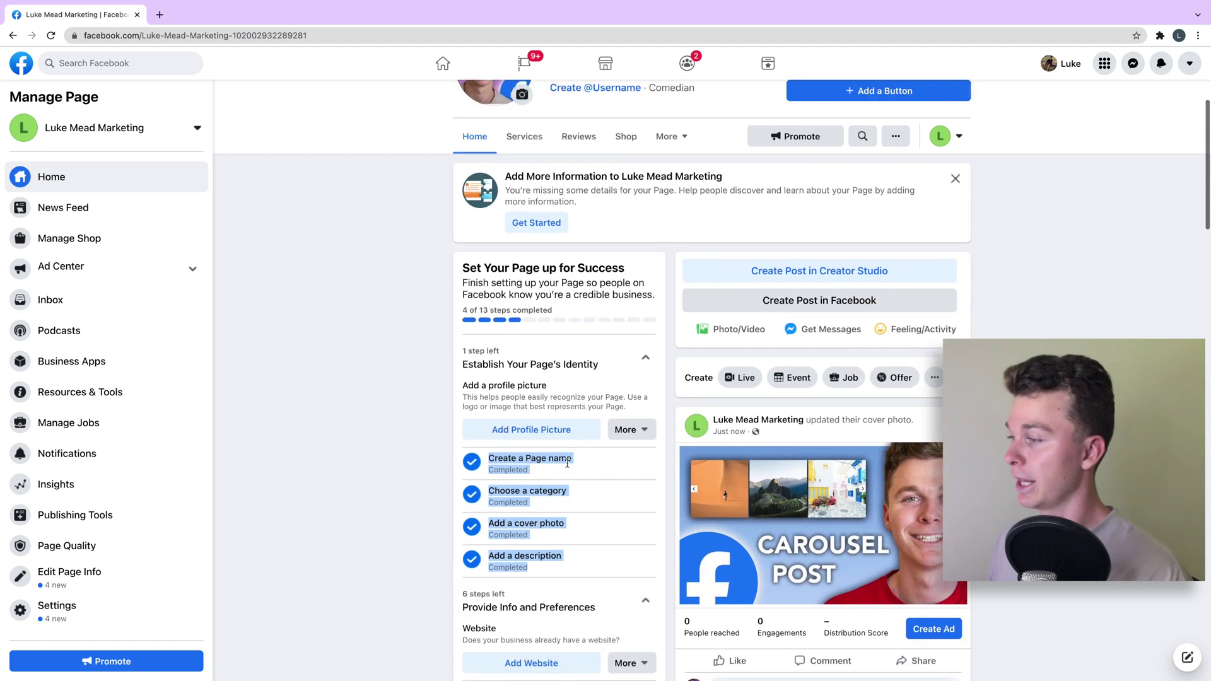
scroll(685, 360, up, 3)
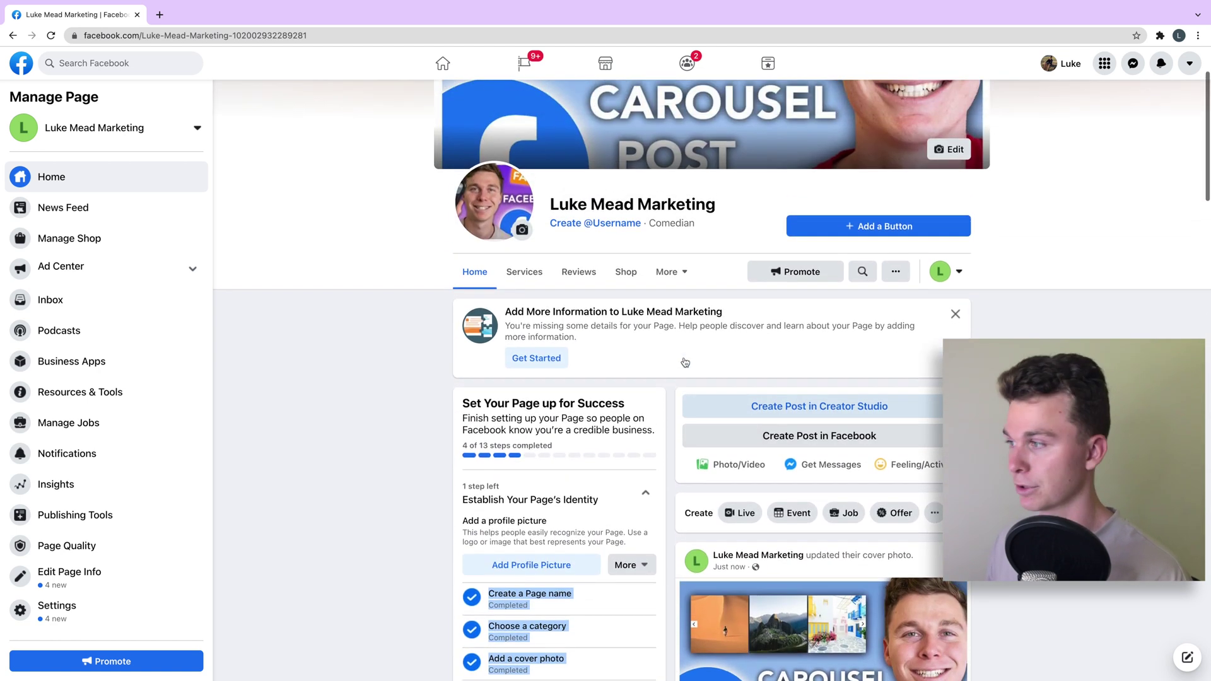
scroll(681, 353, down, 4)
scroll(680, 351, down, 2)
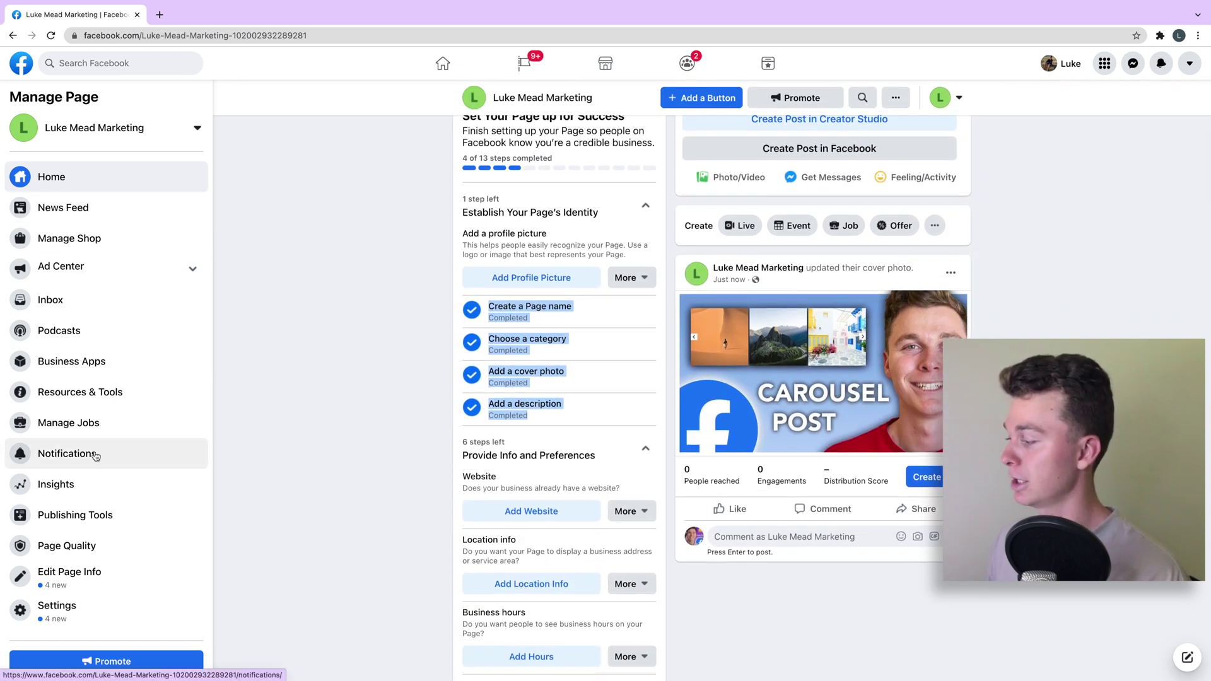
scroll(549, 577, down, 1)
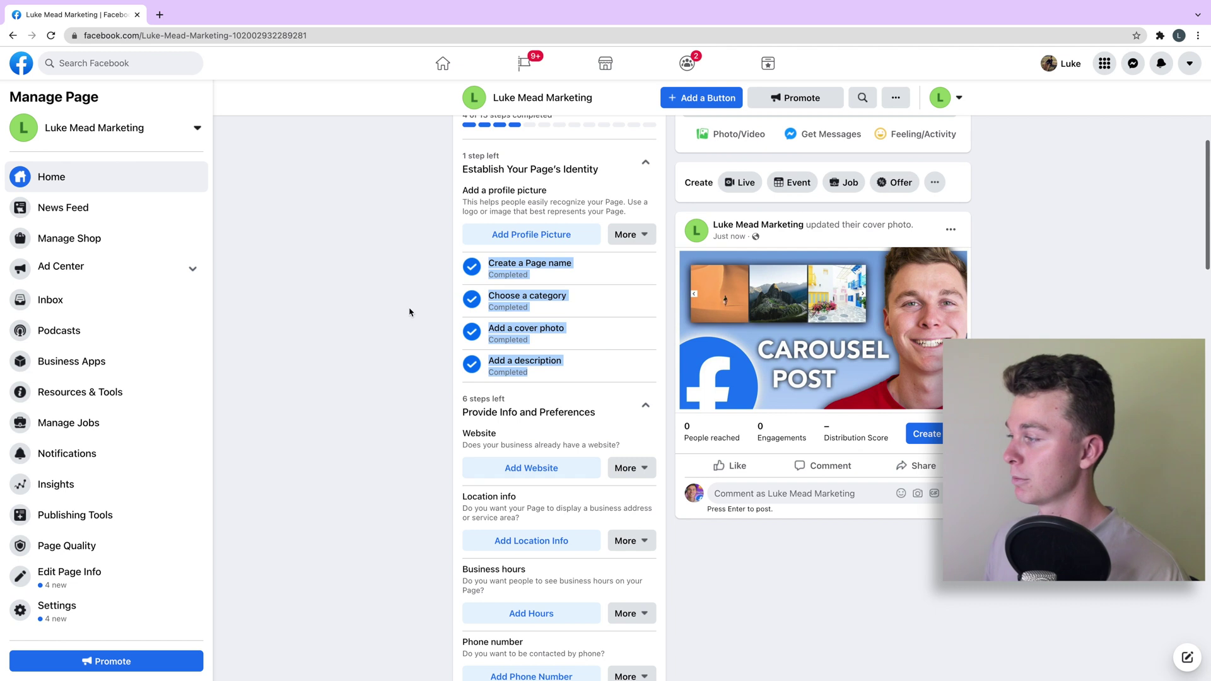
Add ipmmedia.net as the Page's website and close Edit Page Info
click(410, 312)
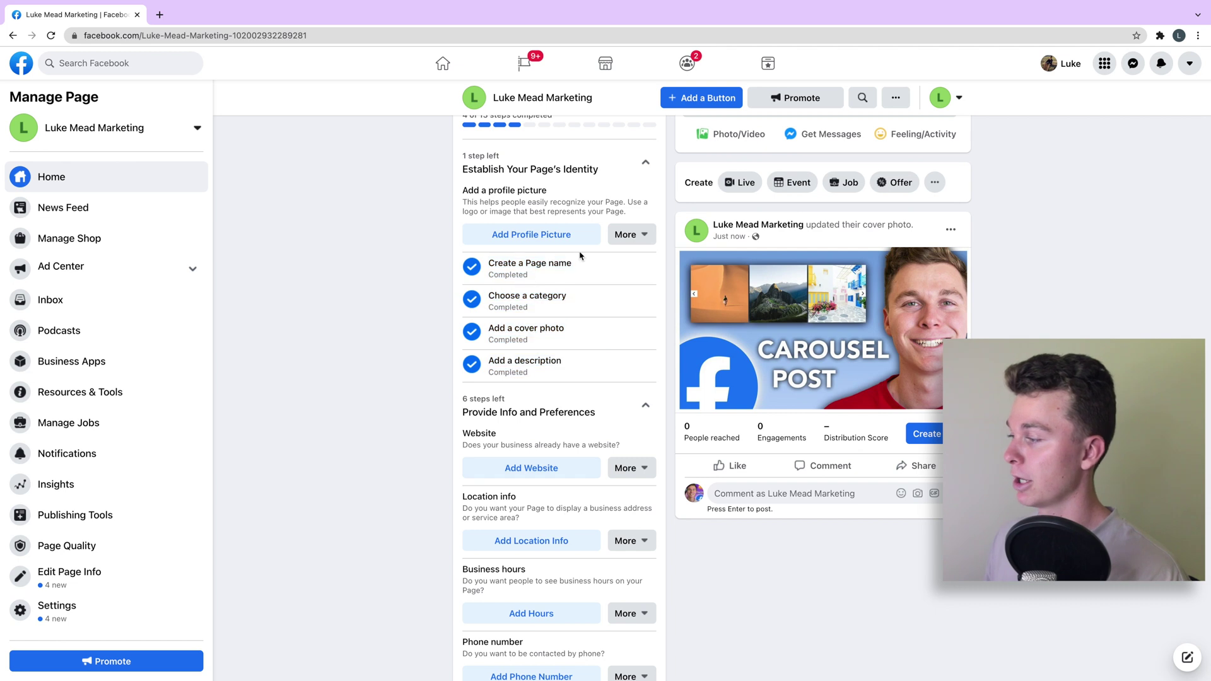
click(568, 470)
text(ip)
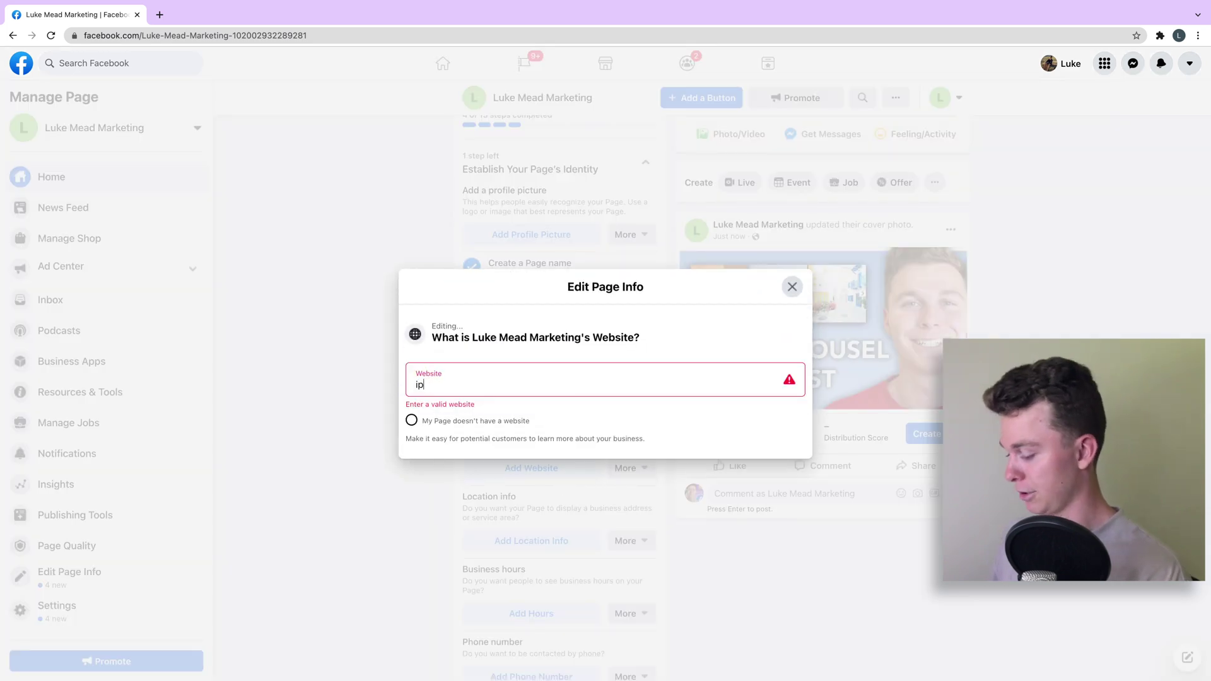
text(mmedia.net)
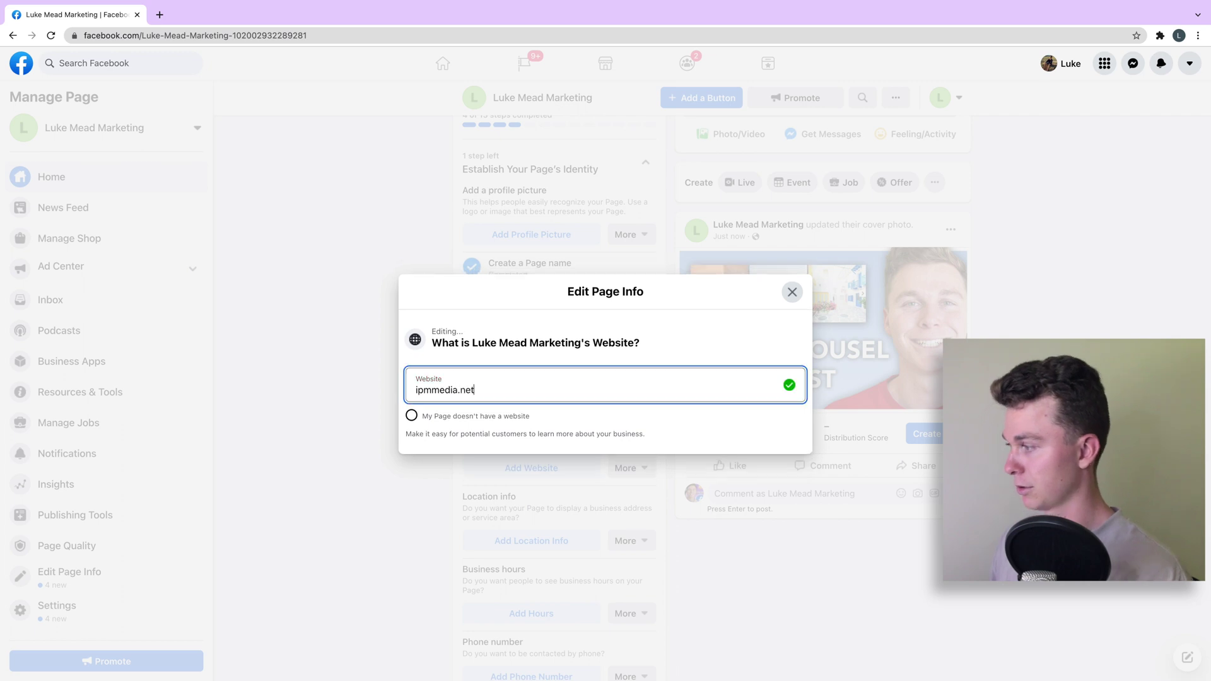
click(685, 427)
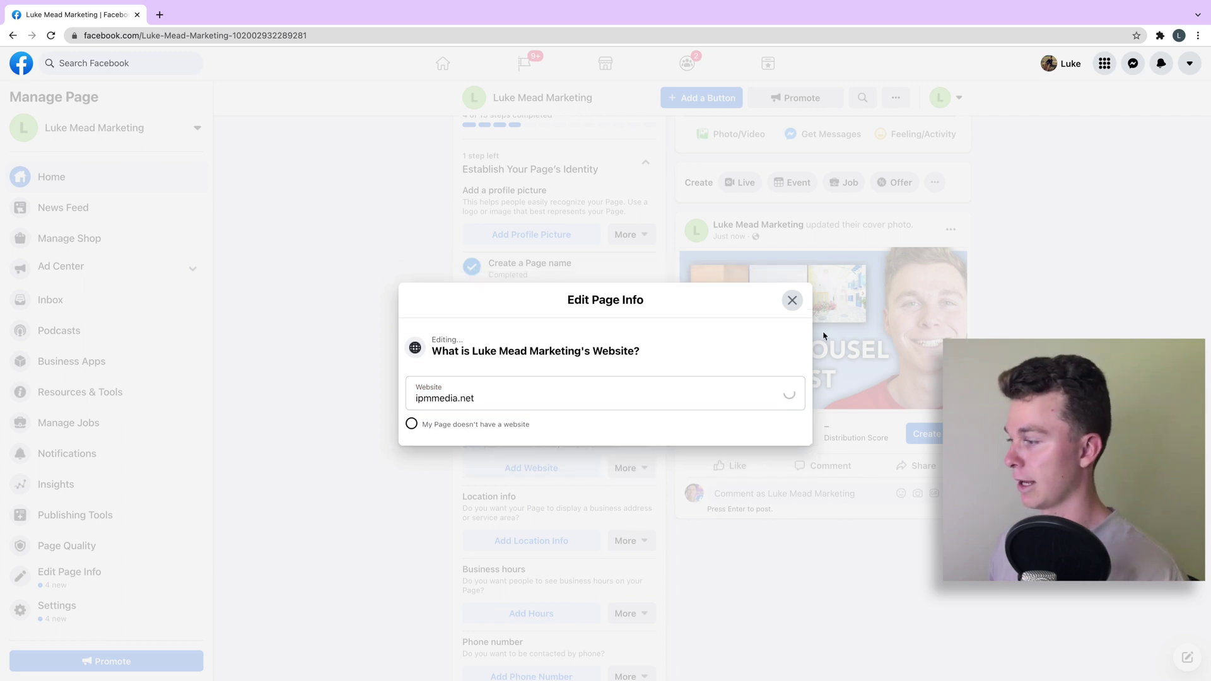
click(818, 540)
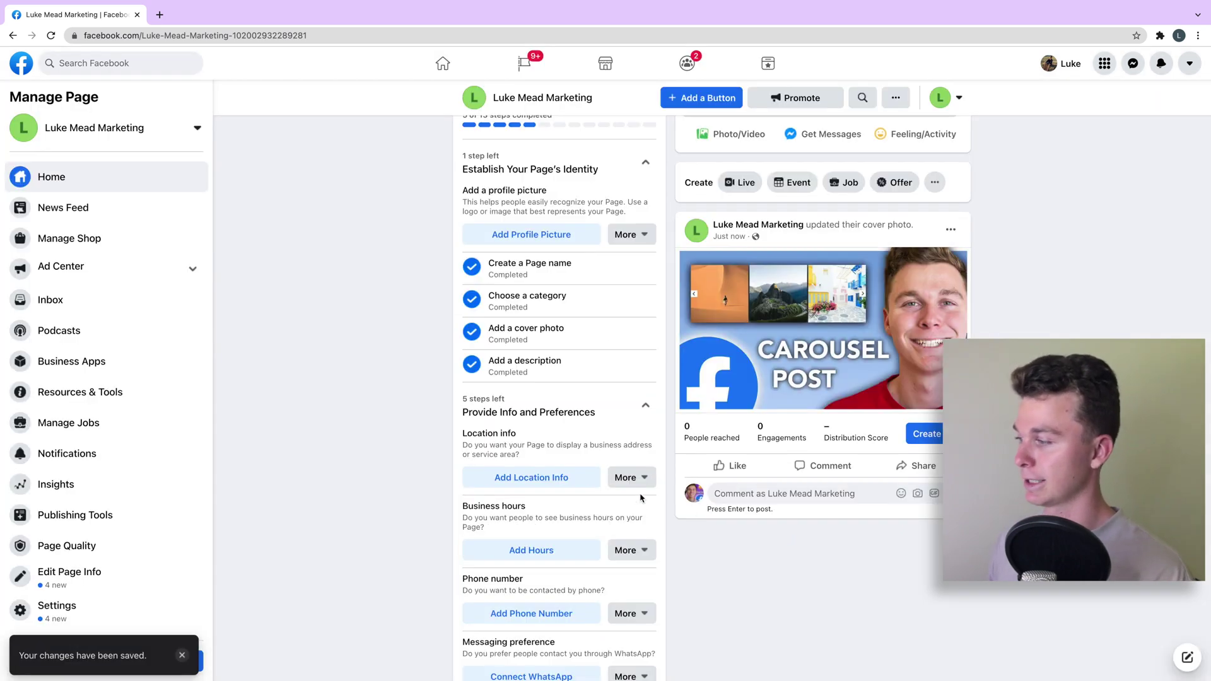
scroll(510, 435, down, 2)
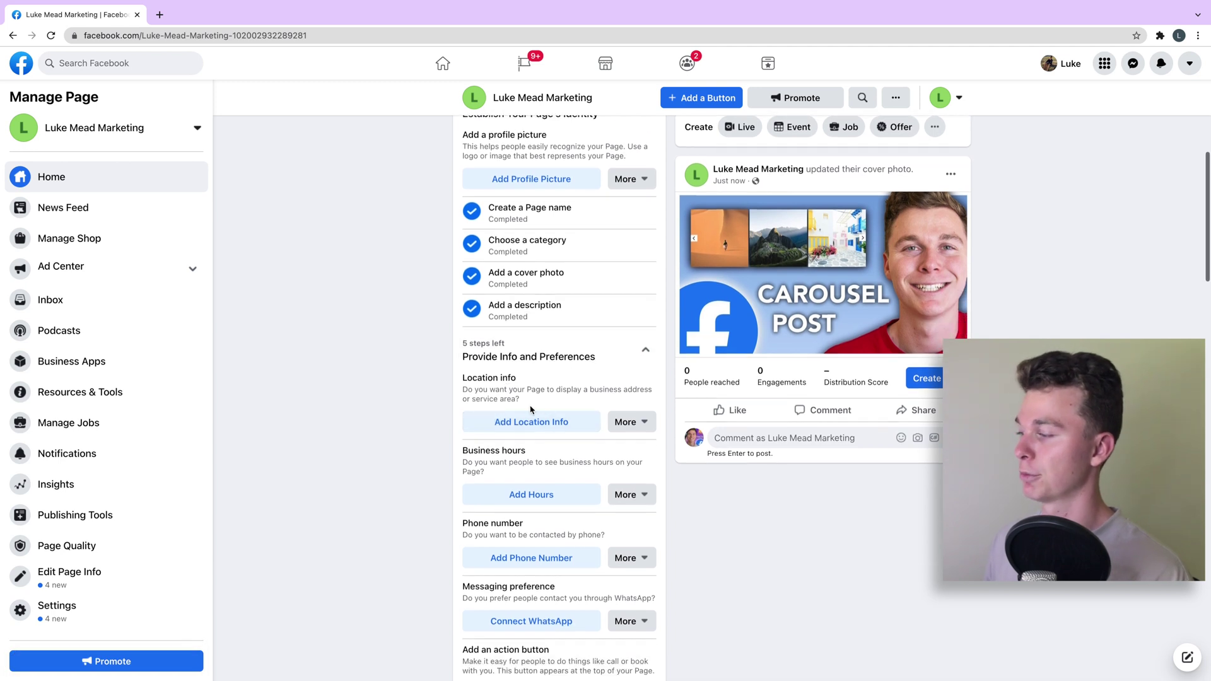
scroll(543, 439, down, 3)
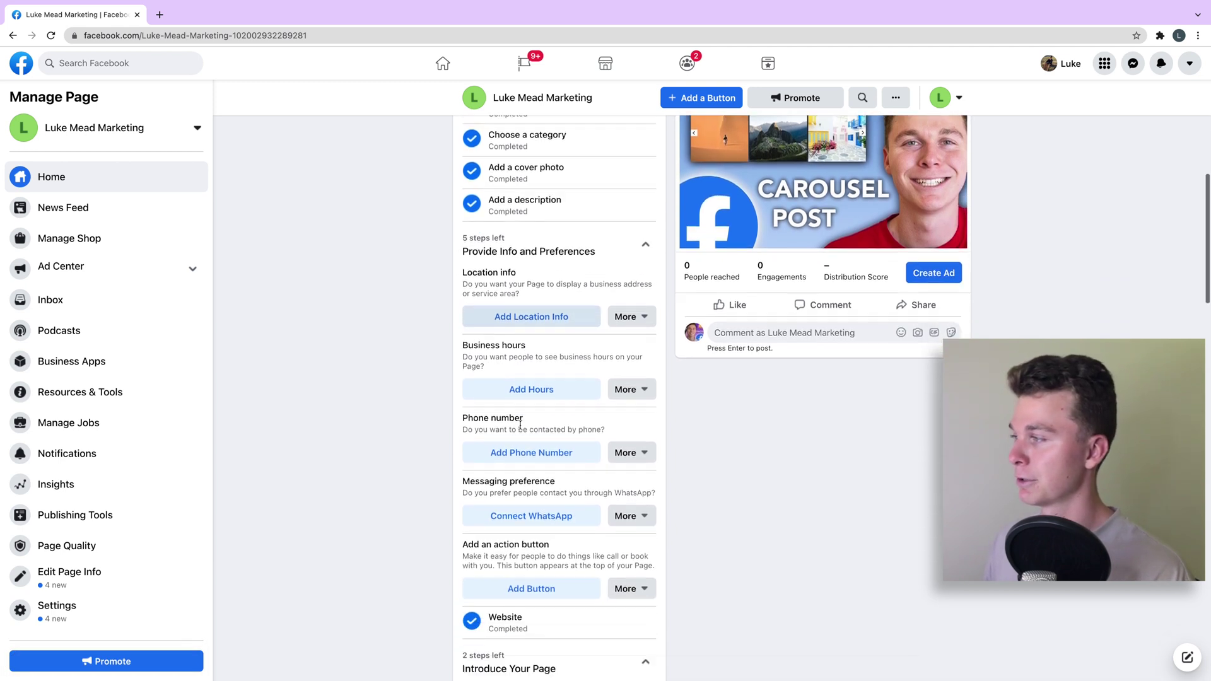